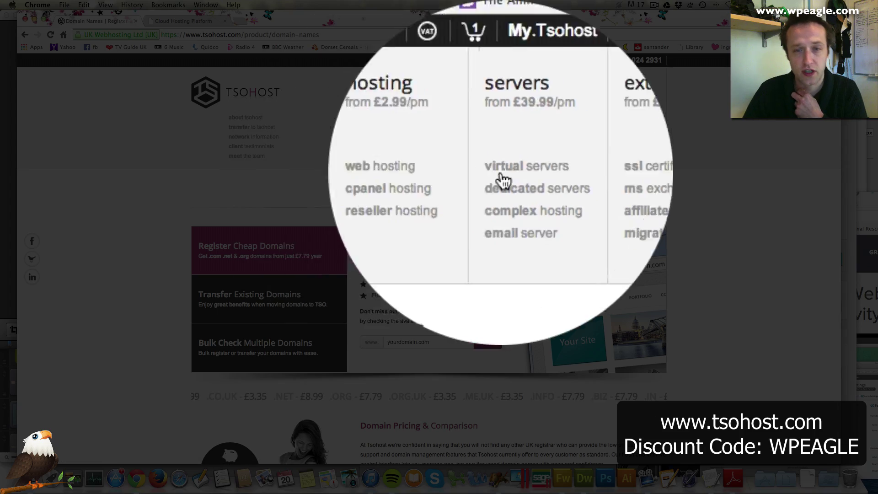
pyautogui.scroll(-3, 459, 185)
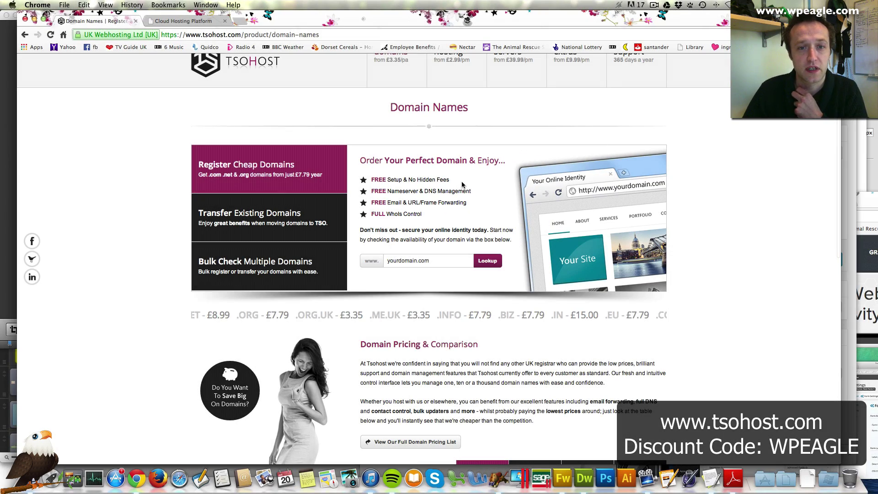
pyautogui.click(399, 261)
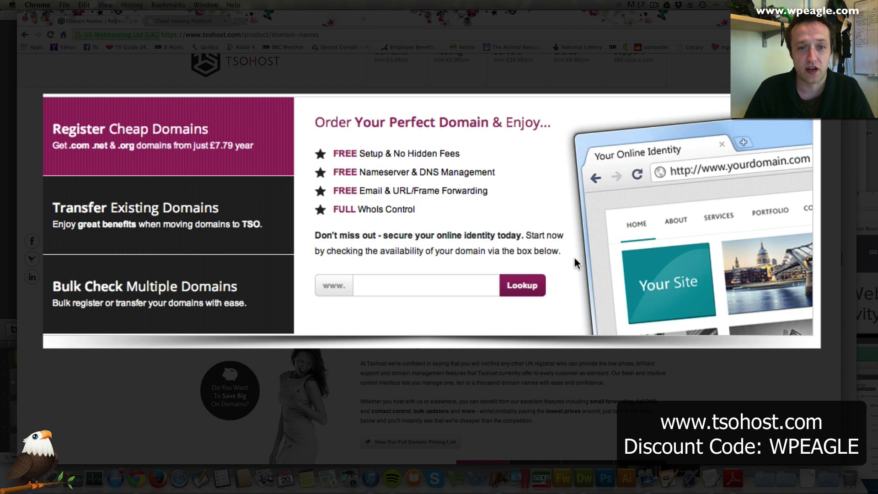
pyautogui.write('mydomain.co;')
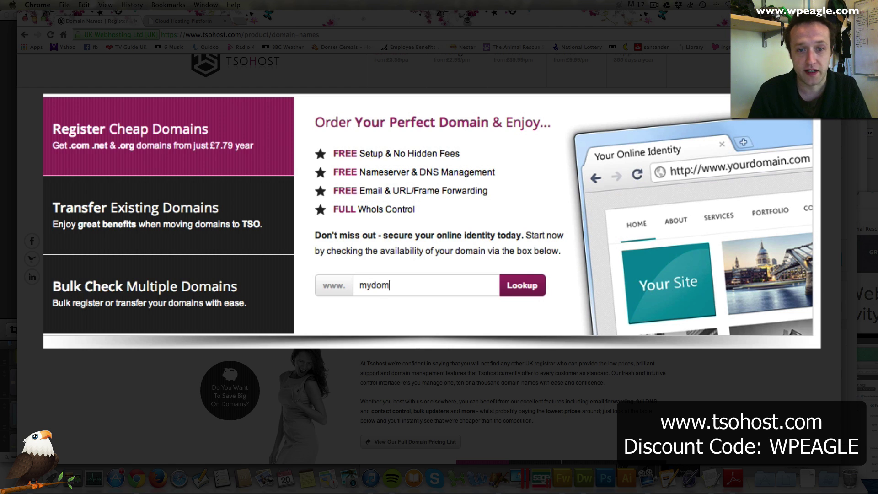
pyautogui.press('BackSpace')
pyautogui.write('.uk')
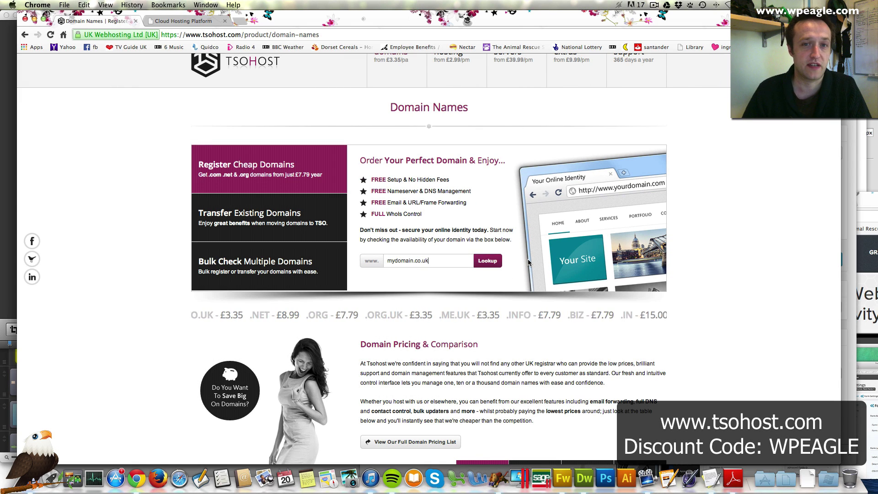
pyautogui.scroll(2, 489, 195)
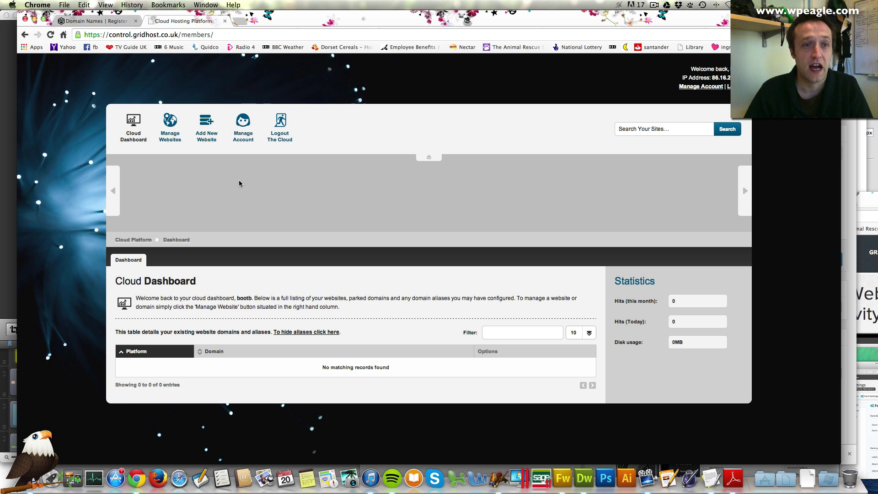
# Step: Create bootboutique.co.uk as a new website on the Linux (Recommended) platform
pyautogui.click(209, 127)
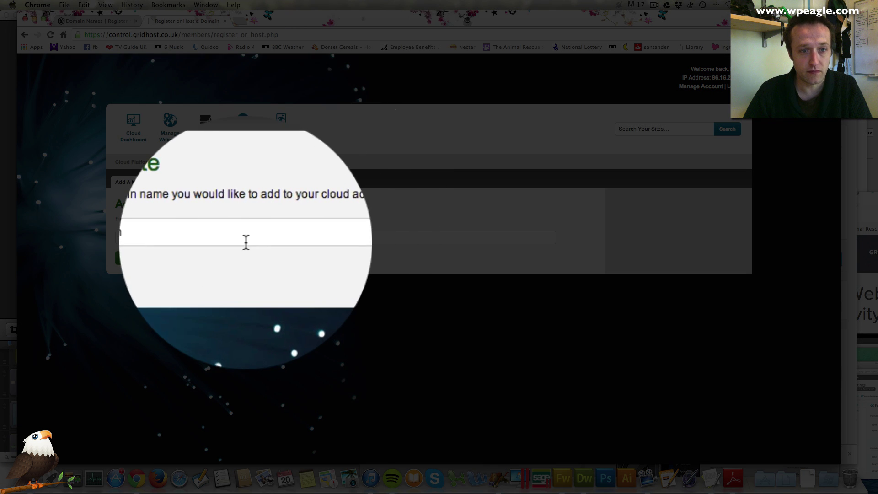
pyautogui.click(261, 240)
pyautogui.write('b')
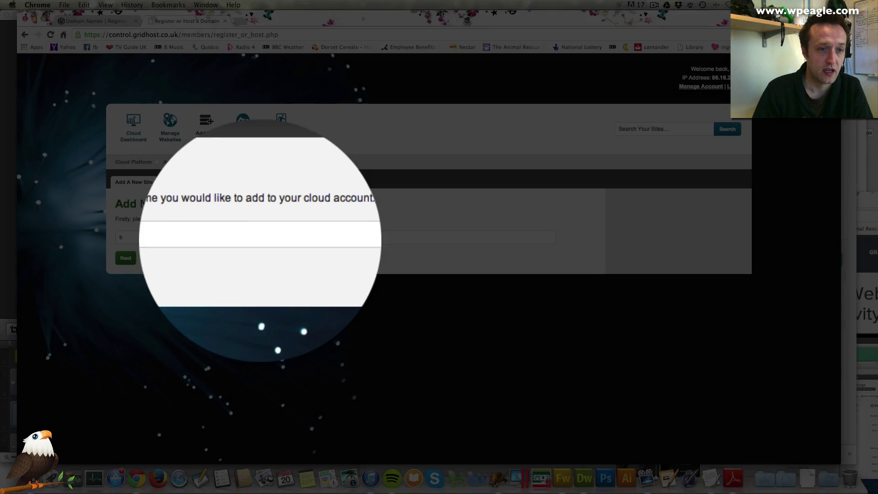
pyautogui.write('ootb')
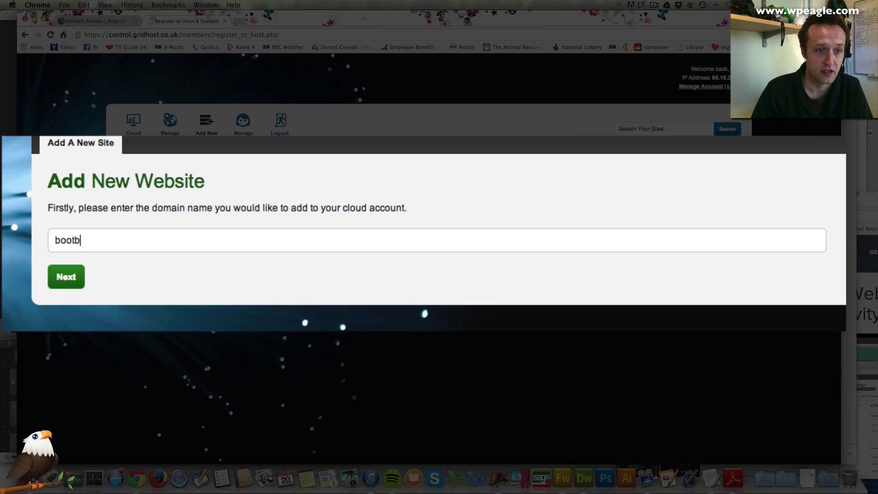
pyautogui.write('outique.co.u')
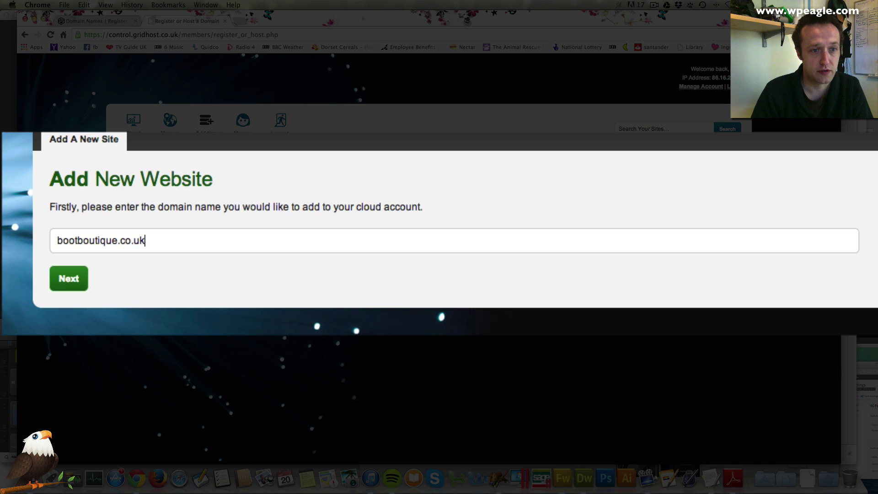
pyautogui.write('k')
pyautogui.click(68, 284)
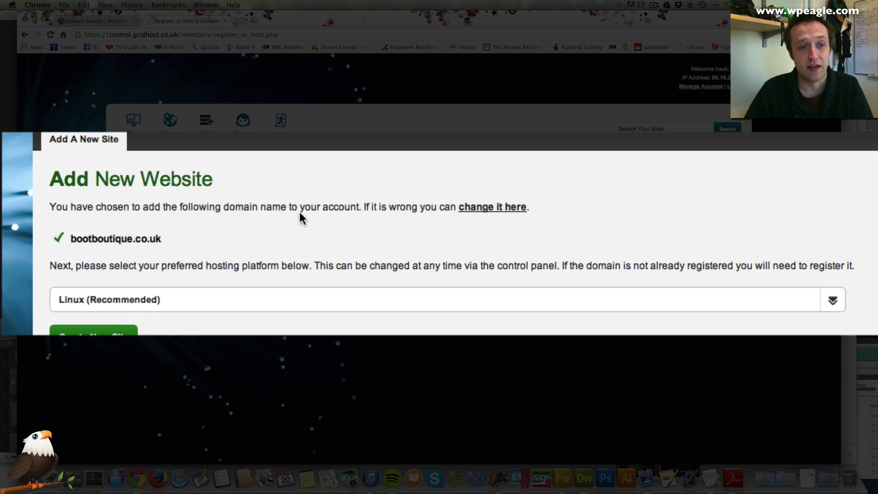
pyautogui.click(126, 304)
pyautogui.click(133, 292)
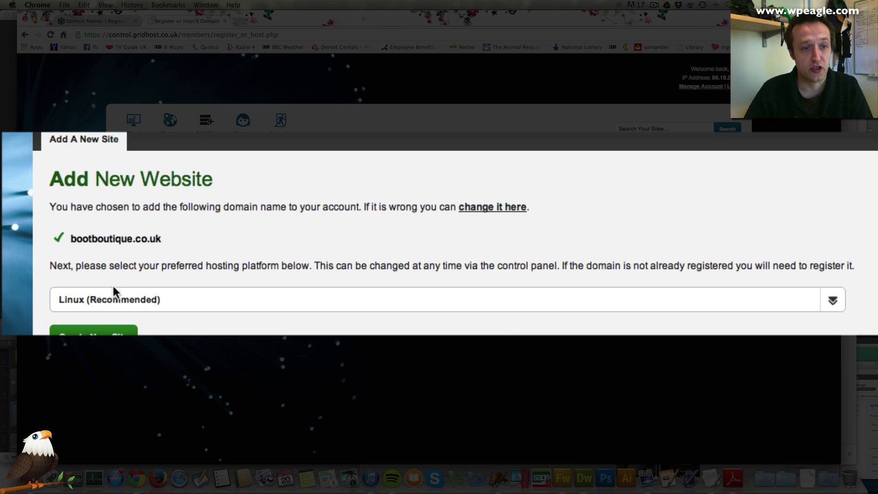
pyautogui.click(94, 336)
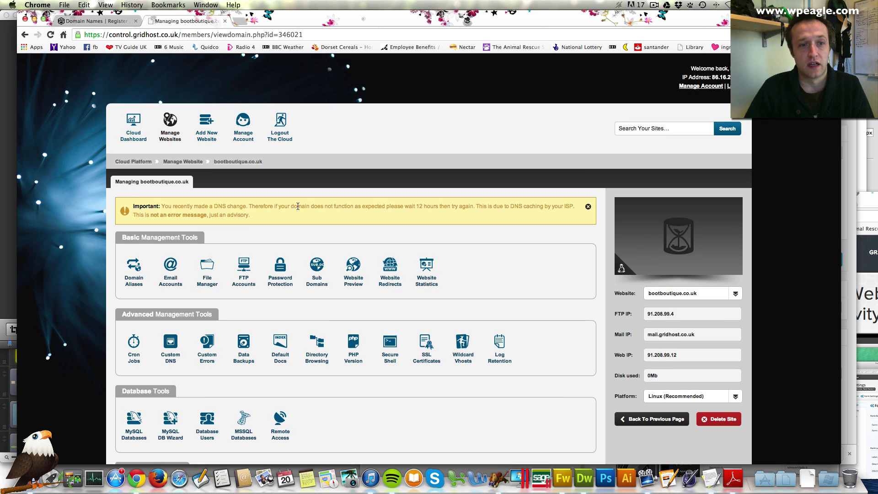
# Step: Install WordPress from Install Applications into the root path / of bootboutique.co.uk
pyautogui.scroll(-2, 298, 209)
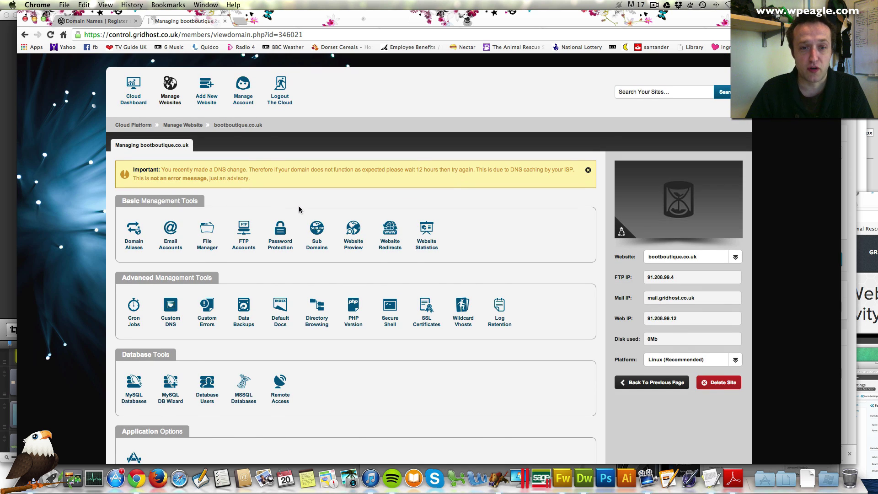
pyautogui.scroll(-3, 300, 210)
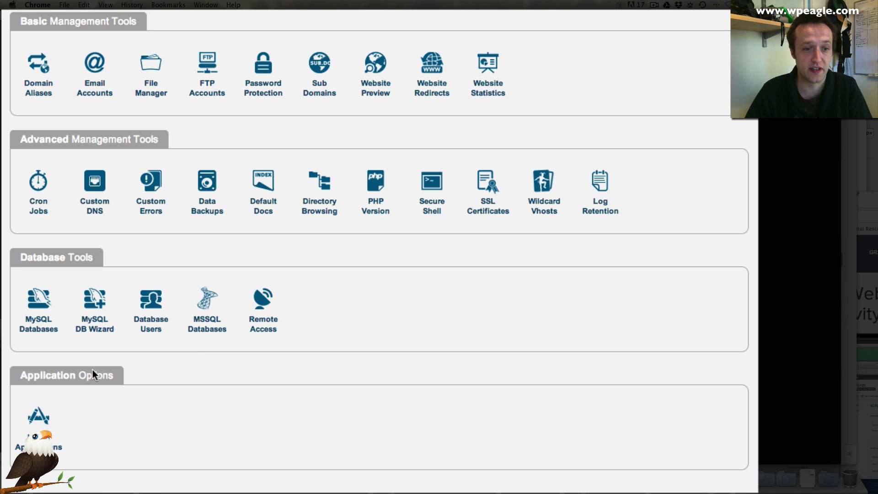
pyautogui.scroll(-1, 150, 402)
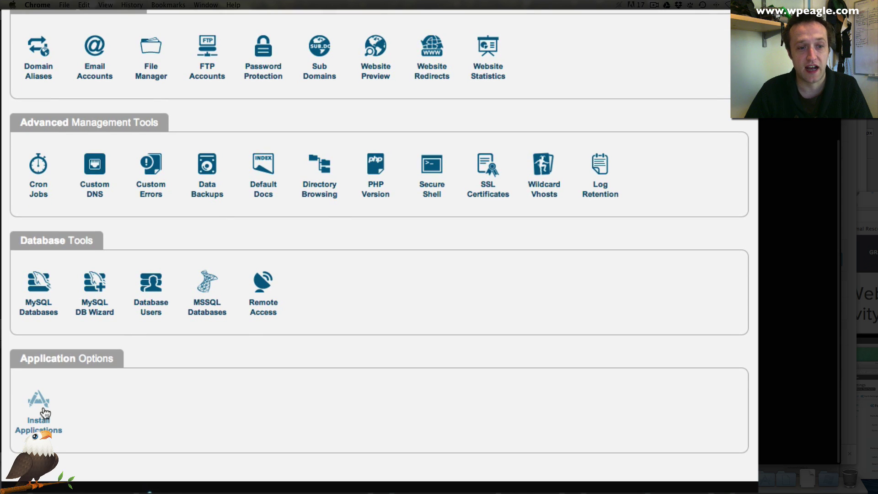
pyautogui.click(60, 417)
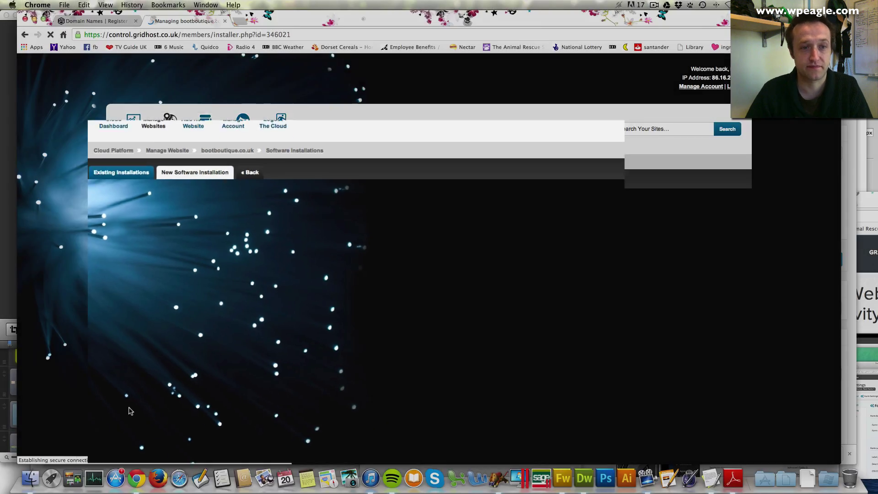
pyautogui.scroll(-1, 486, 364)
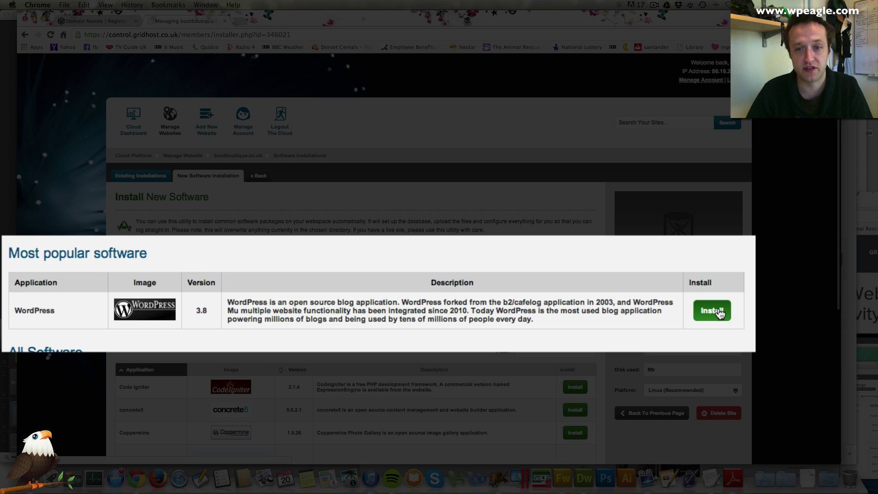
pyautogui.click(720, 314)
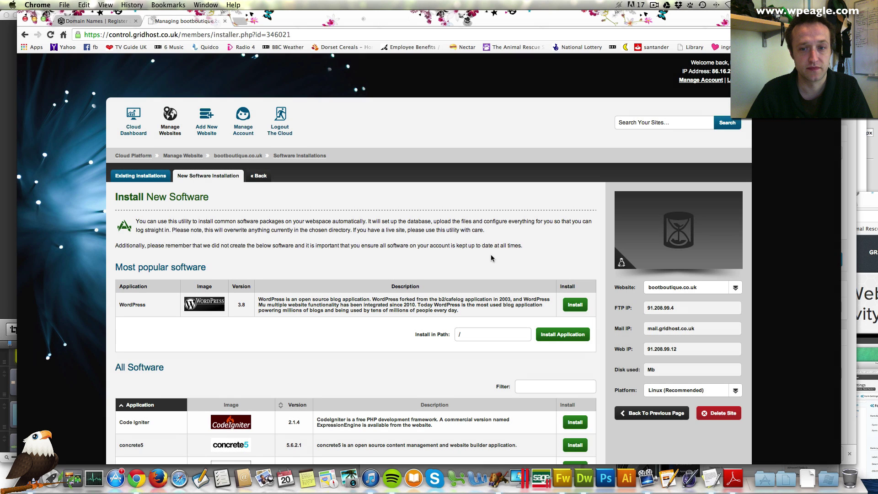
pyautogui.scroll(-2, 488, 262)
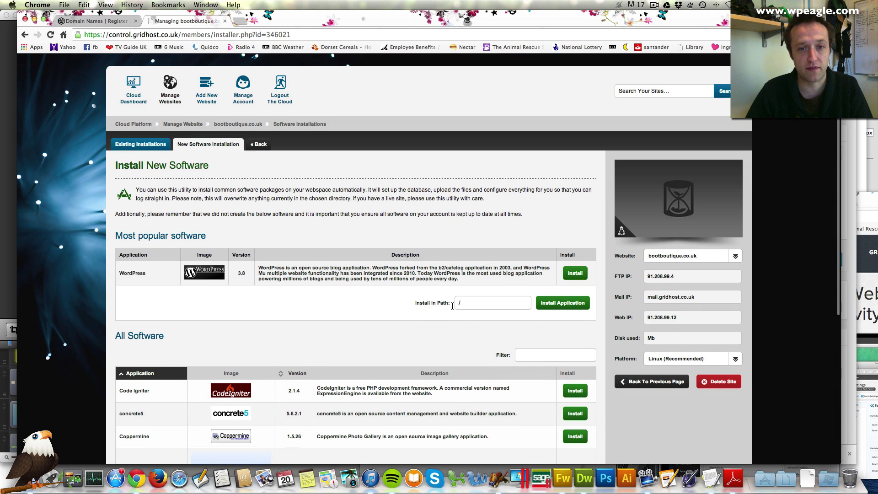
pyautogui.click(559, 303)
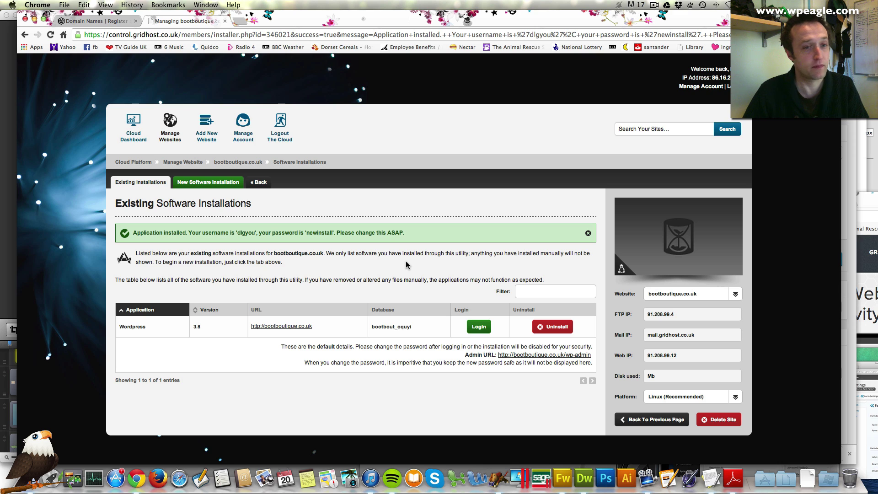
# Step: Open bootboutique.co.uk/wp-admin login page in a new tab
pyautogui.click(293, 326)
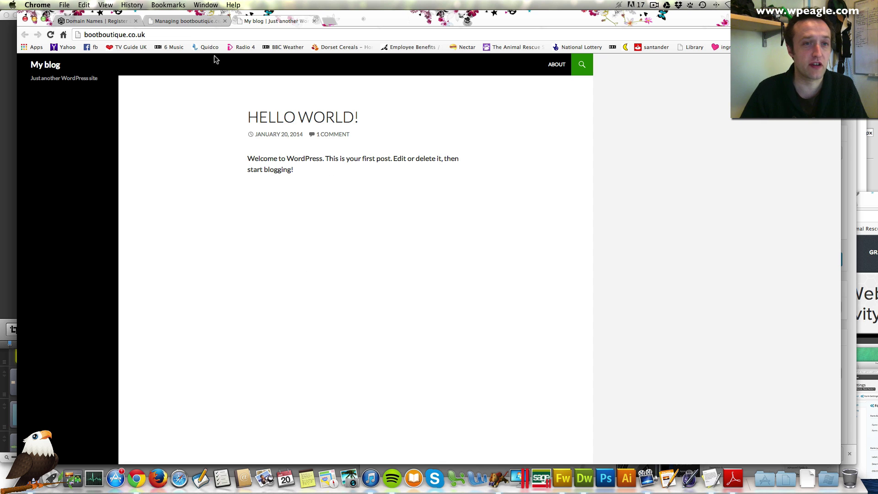
pyautogui.click(155, 35)
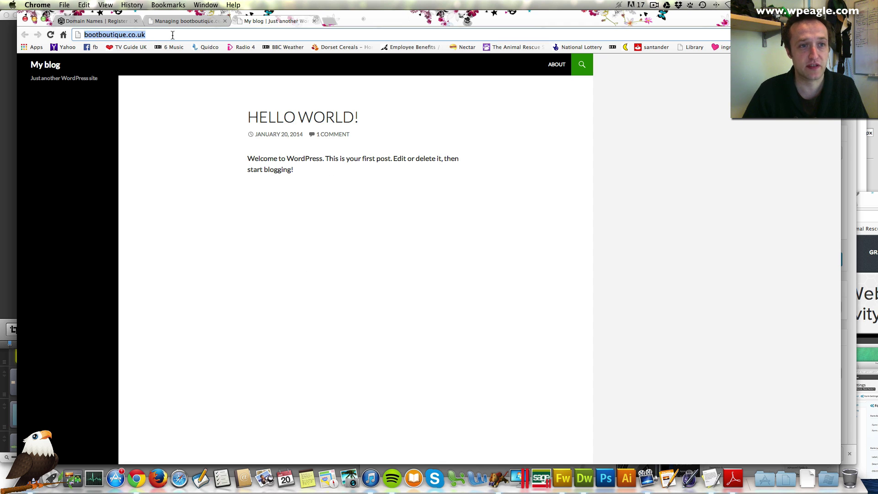
pyautogui.click(172, 34)
pyautogui.write('/wp-admin')
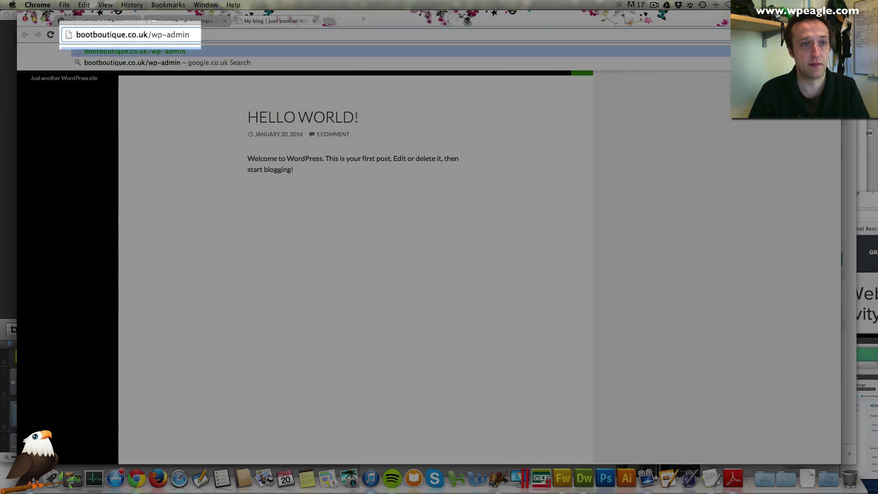
pyautogui.press('Return')
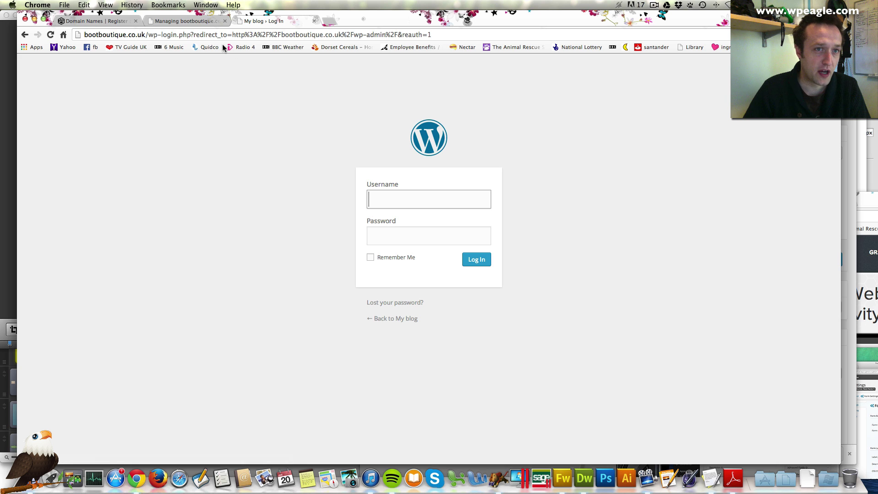
pyautogui.click(199, 21)
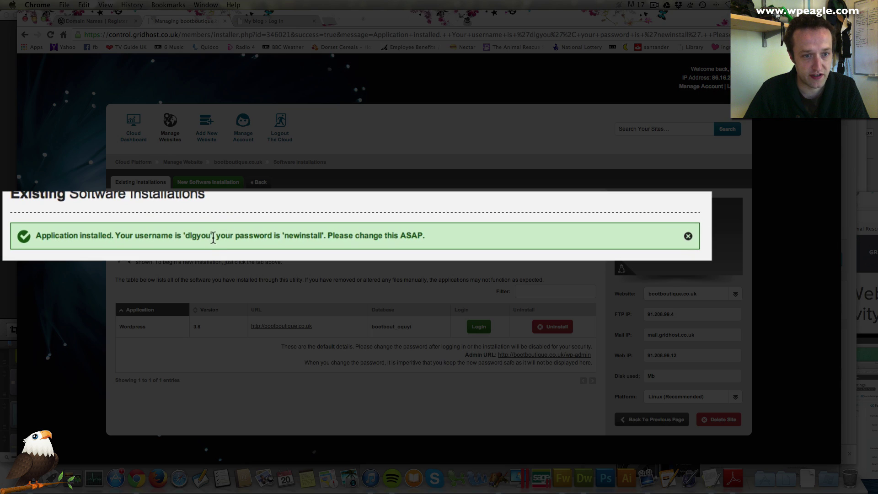
# Step: Copy the generated username from the install success message into the login username field
pyautogui.moveTo(211, 237); pyautogui.dragTo(184, 237)
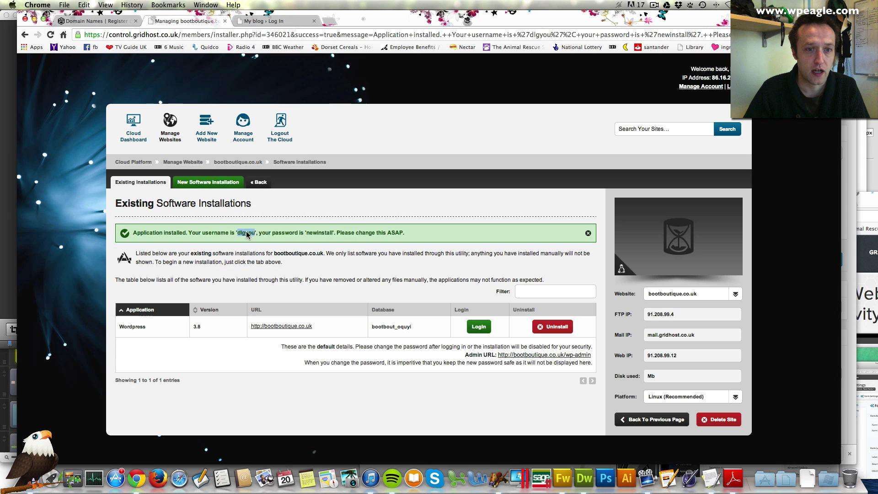
pyautogui.rightClick(247, 231)
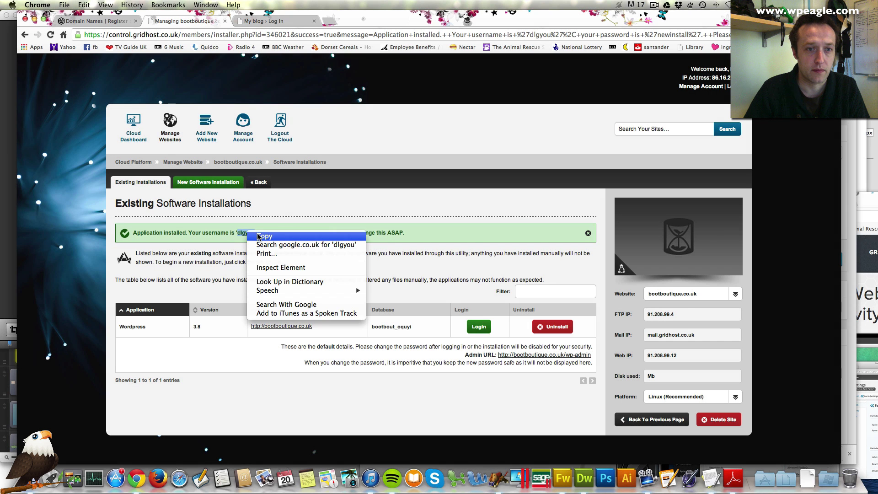
pyautogui.click(257, 234)
pyautogui.click(274, 22)
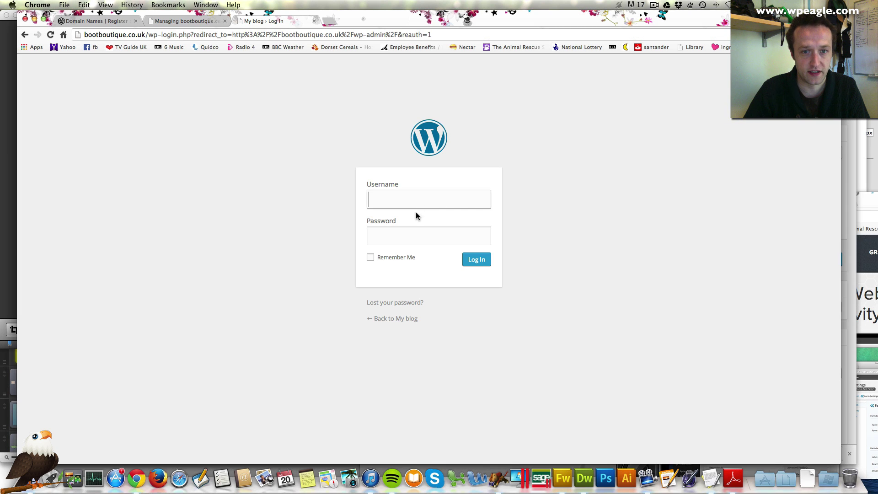
pyautogui.rightClick(419, 196)
pyautogui.click(437, 241)
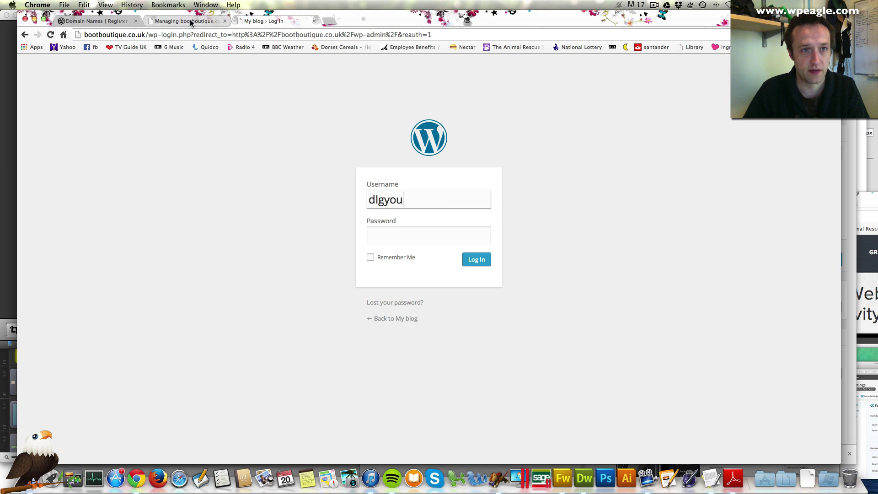
# Step: Copy the generated password into the login form and log in to the WordPress admin
pyautogui.click(185, 21)
pyautogui.moveTo(333, 233); pyautogui.dragTo(305, 231)
pyautogui.rightClick(306, 231)
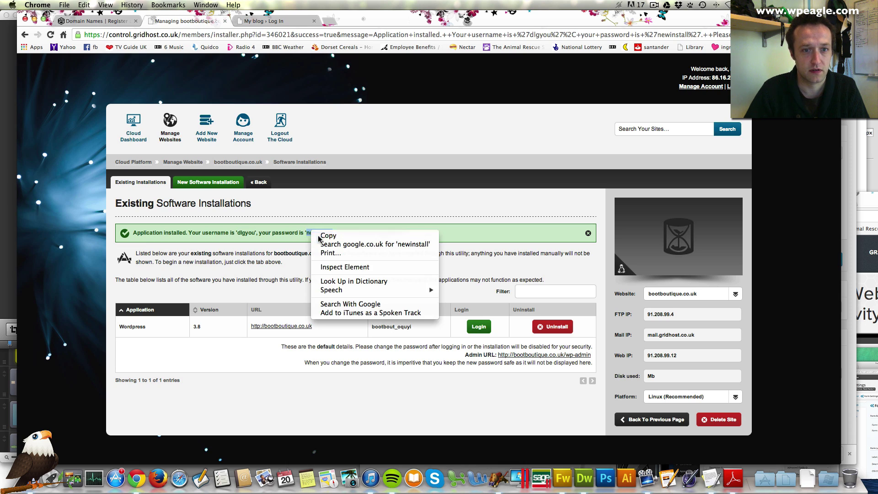
pyautogui.click(320, 234)
pyautogui.click(297, 21)
pyautogui.click(438, 240)
pyautogui.press('super+v')
pyautogui.click(485, 261)
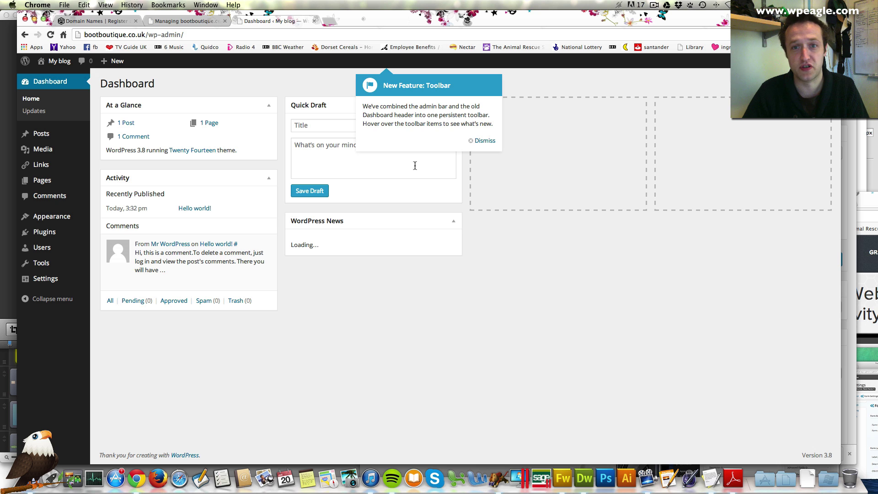
# Step: Dismiss the toolbar notice and open the administrator's profile from All Users
pyautogui.click(482, 140)
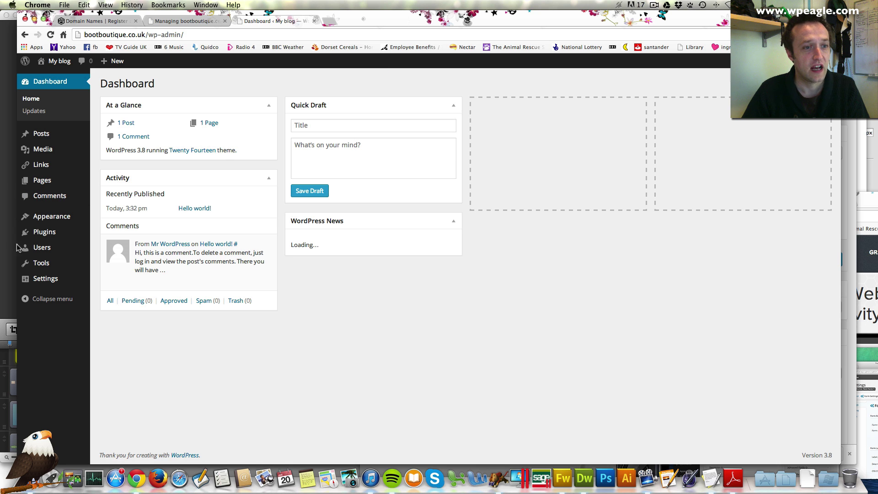
pyautogui.moveTo(54, 252)
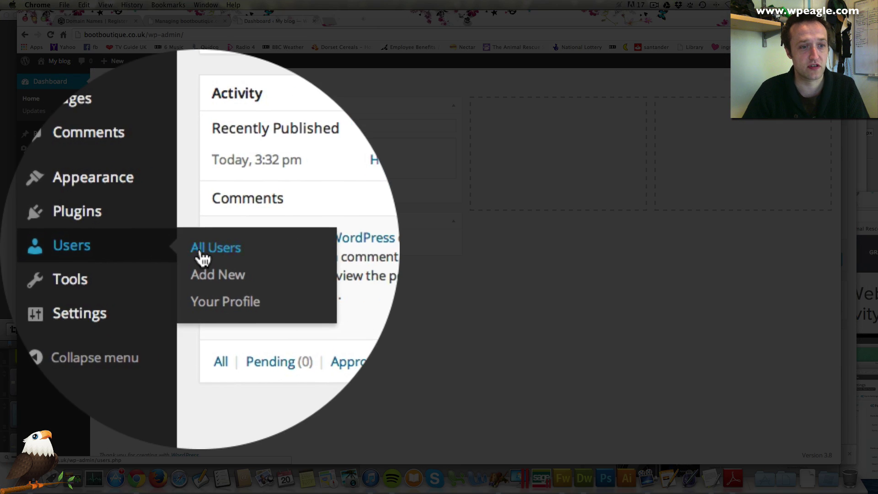
pyautogui.click(108, 248)
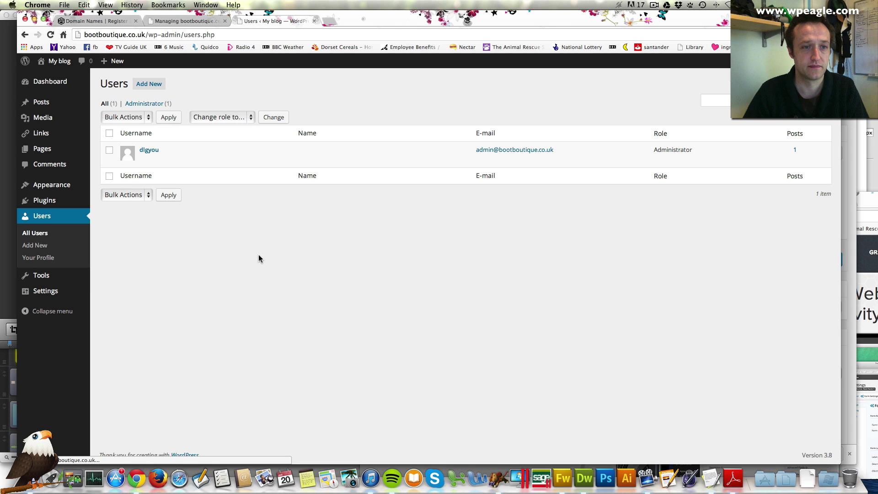
pyautogui.moveTo(182, 157)
pyautogui.click(149, 154)
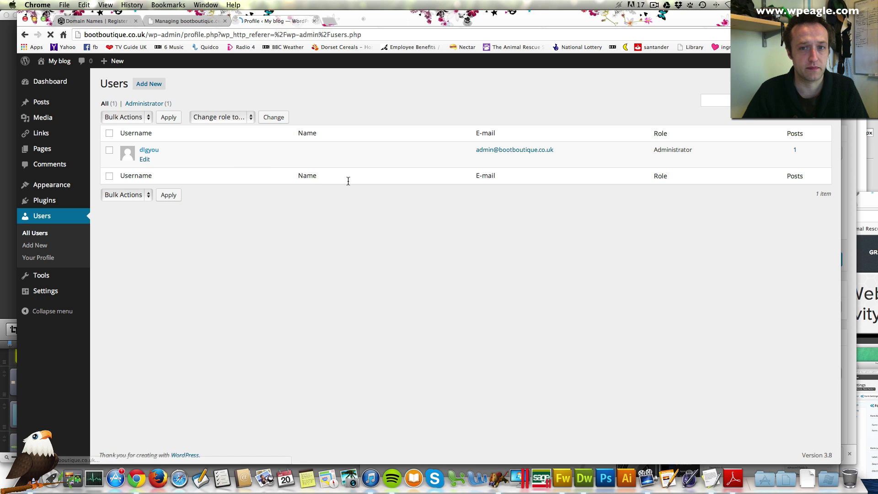
# Step: Enter and repeat a new password, then save it with Update Profile
pyautogui.scroll(-2, 233, 206)
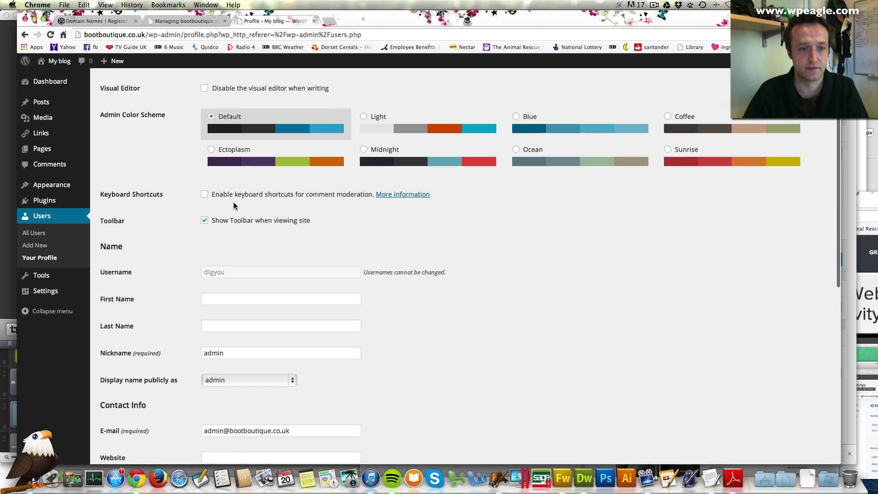
pyautogui.scroll(-1, 234, 206)
pyautogui.scroll(-2, 229, 256)
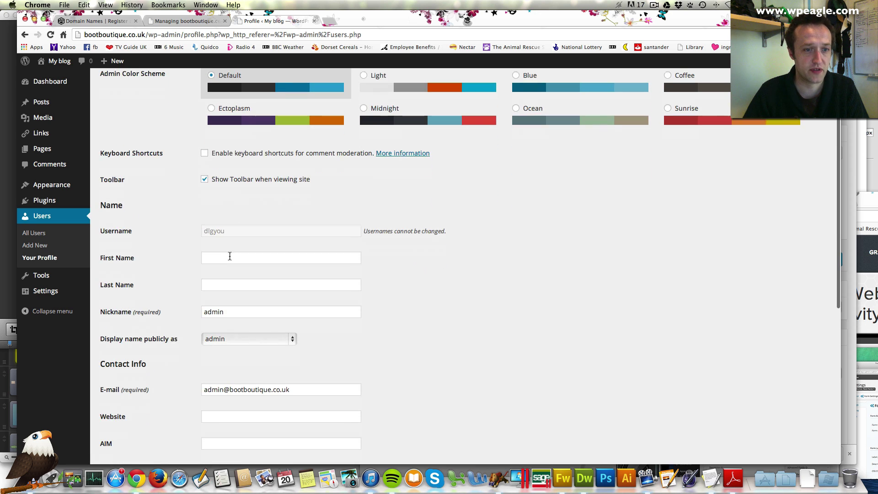
pyautogui.scroll(-2, 281, 238)
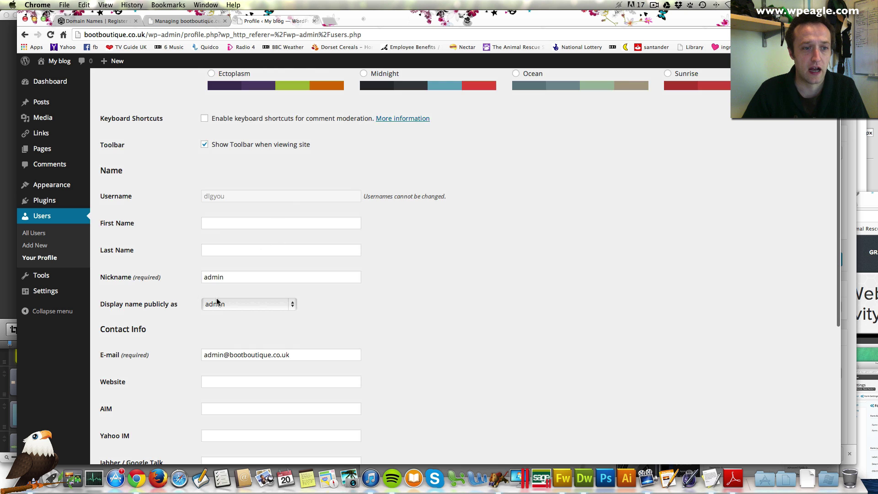
pyautogui.scroll(-2, 224, 293)
pyautogui.scroll(-3, 221, 272)
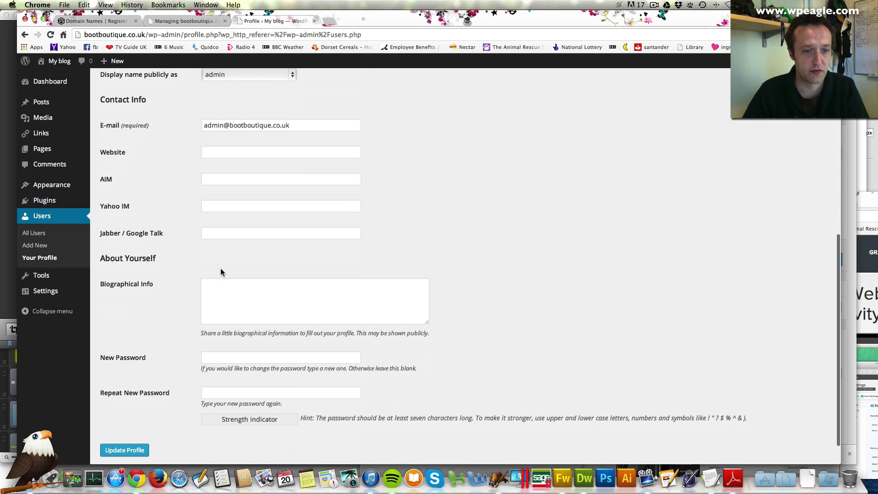
pyautogui.click(211, 356)
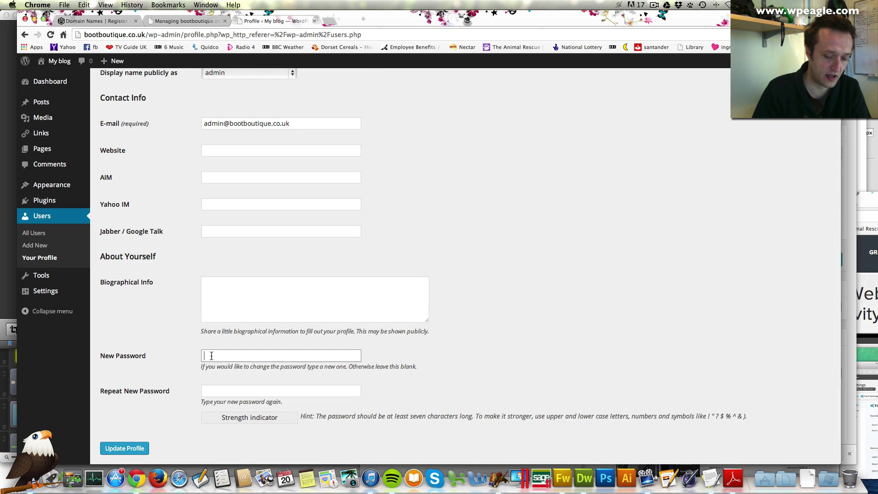
pyautogui.write('•••••••')
pyautogui.press('Tab')
pyautogui.write('•••••••')
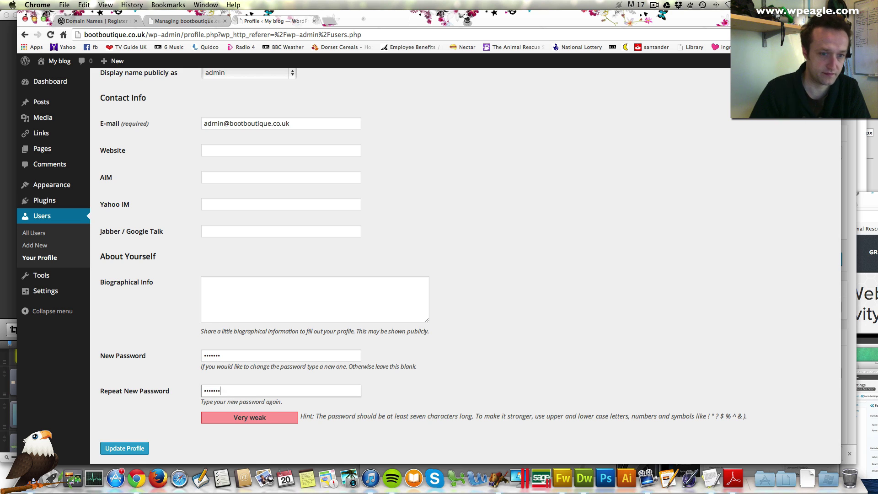
pyautogui.click(127, 450)
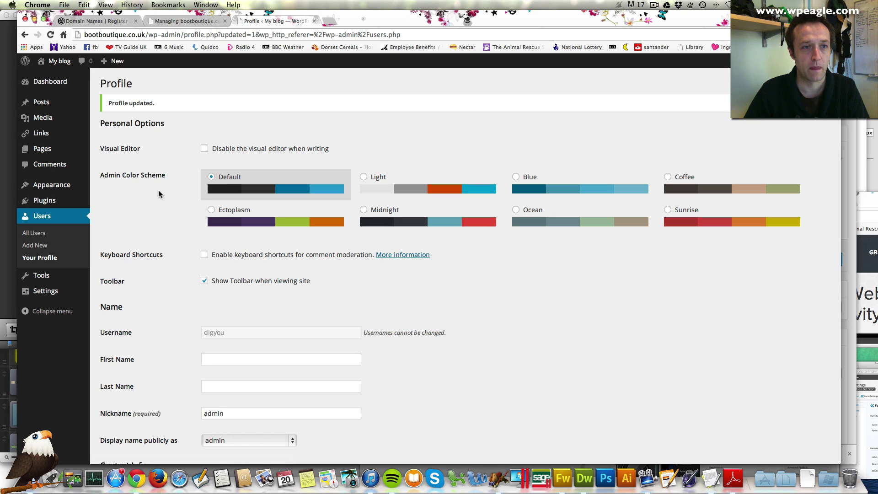
pyautogui.scroll(-1, 159, 190)
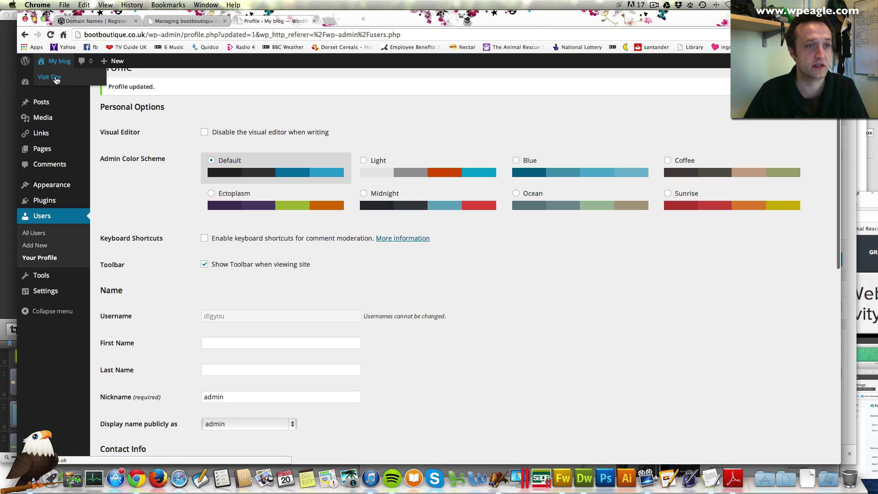
# Step: Visit the live site's Twenty Fourteen Hello World page, then return to the Dashboard
pyautogui.moveTo(63, 69)
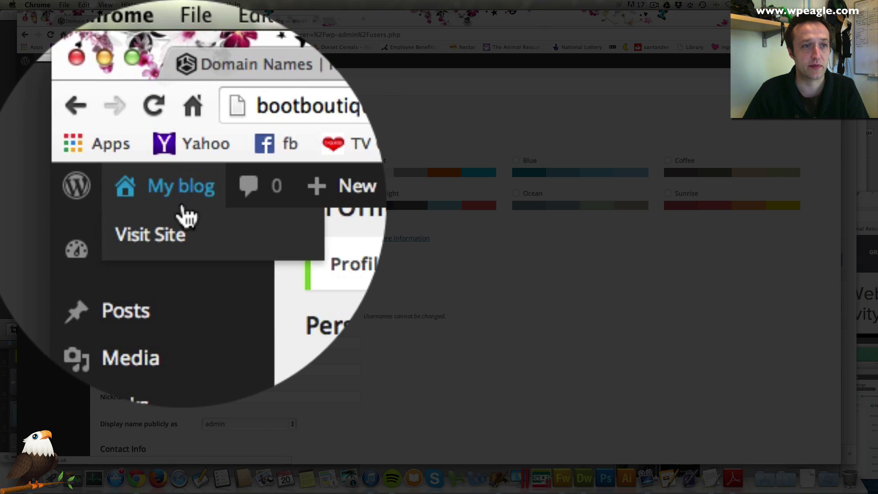
pyautogui.click(56, 77)
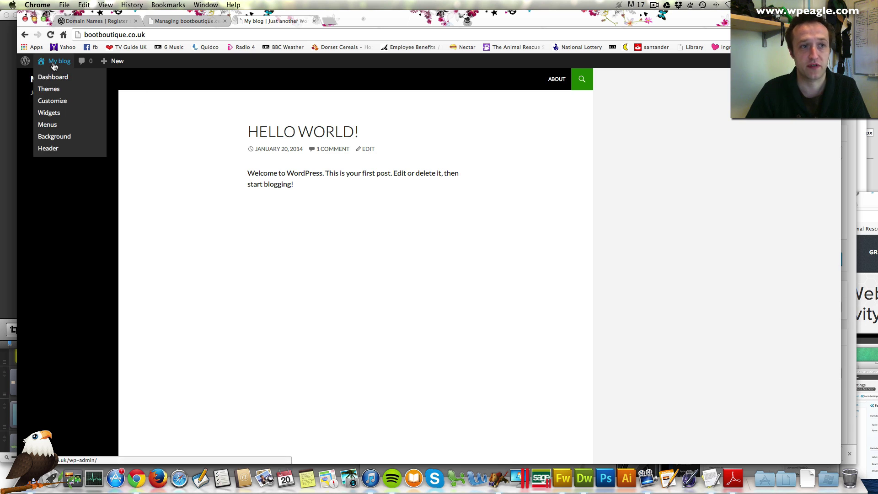
pyautogui.click(53, 79)
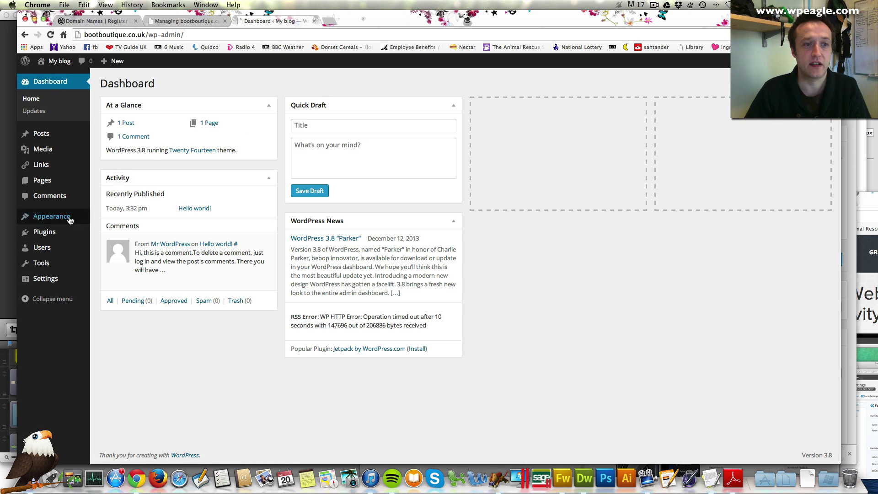
pyautogui.moveTo(72, 218)
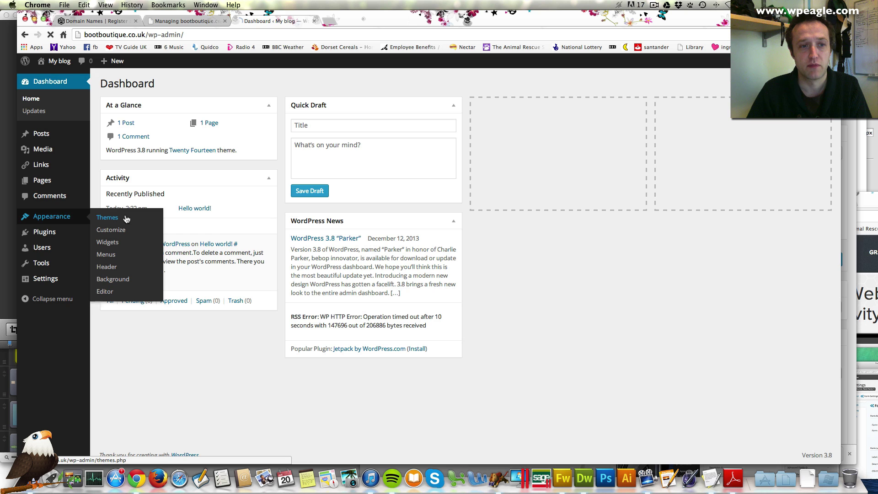
# Step: Activate the Twenty Twelve theme and visit the site to see its new layout
pyautogui.click(126, 219)
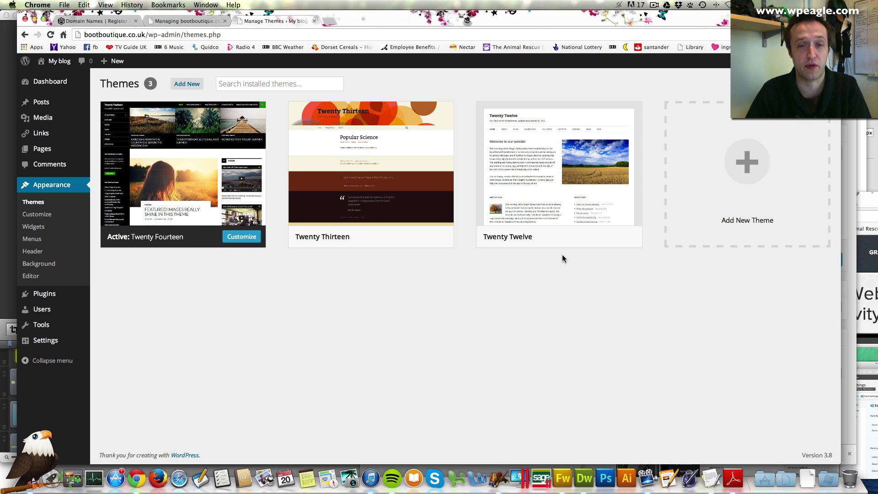
pyautogui.moveTo(561, 222)
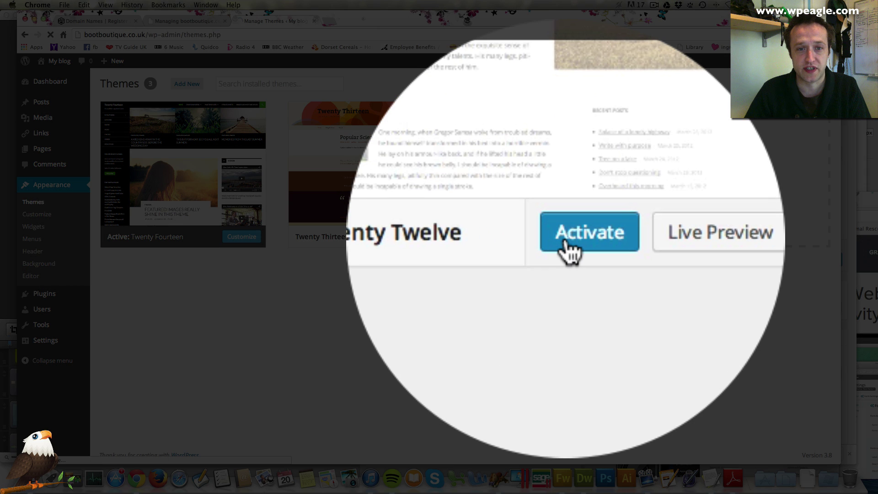
pyautogui.click(565, 239)
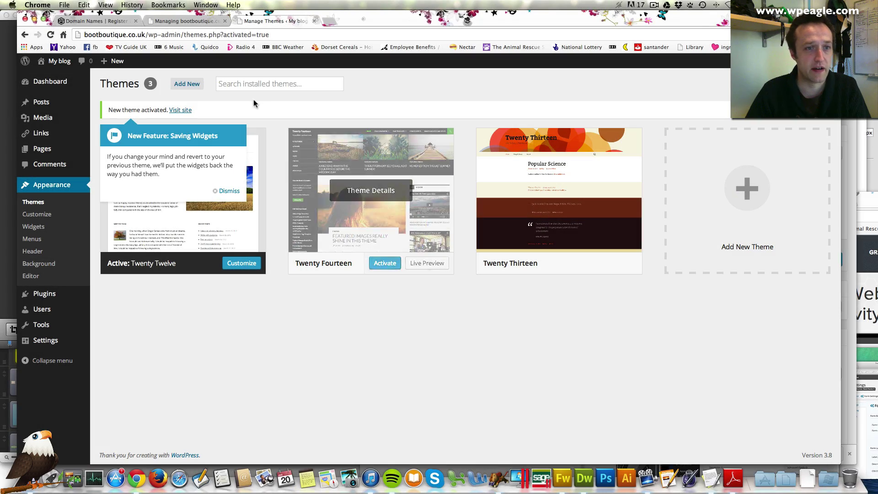
pyautogui.click(180, 110)
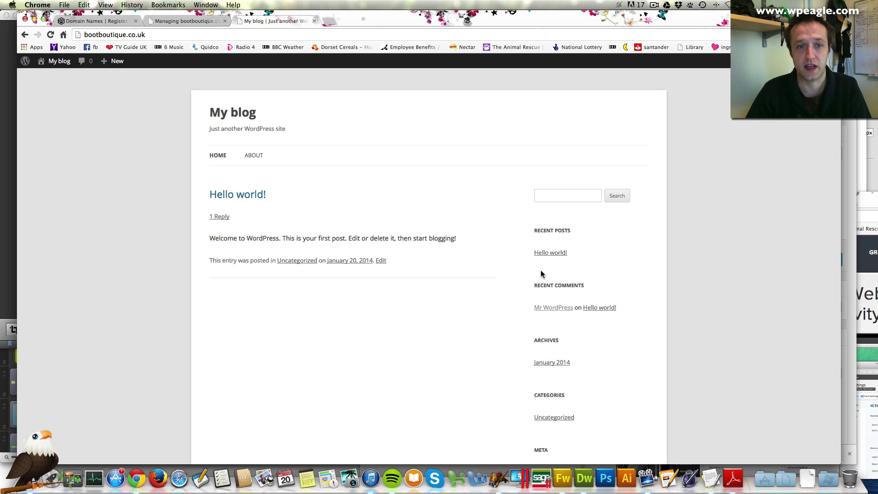
# Step: Return from the live site to the admin Dashboard and head for Settings > General
pyautogui.scroll(-5, 542, 274)
pyautogui.scroll(5, 540, 274)
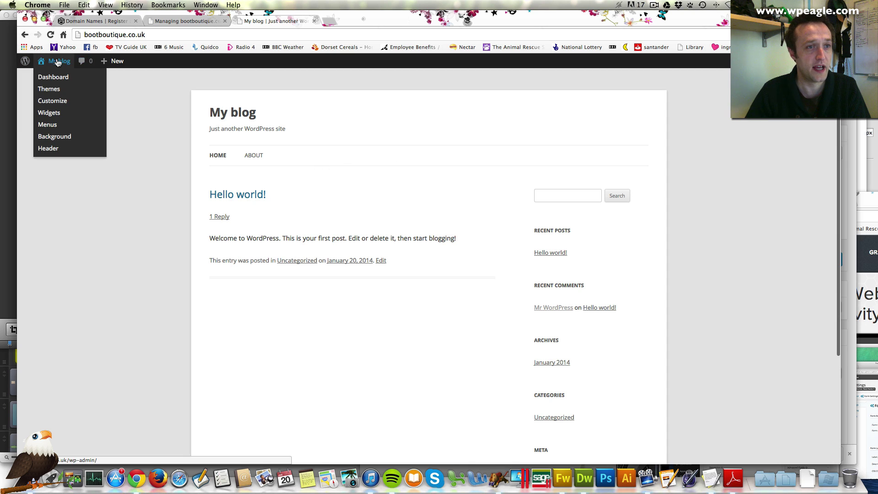
pyautogui.click(53, 76)
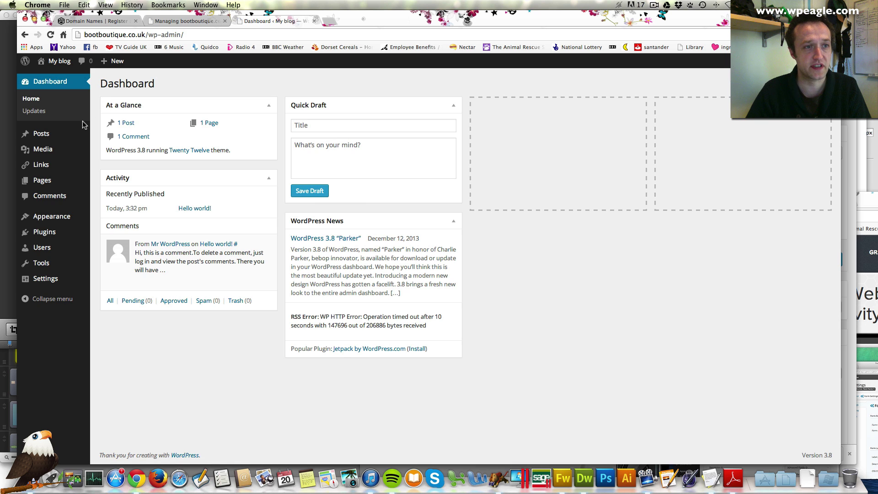
pyautogui.moveTo(60, 283)
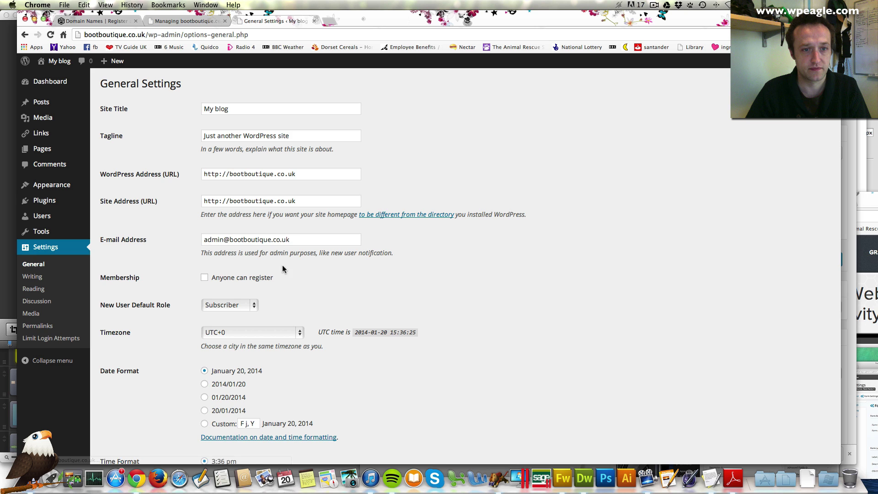
# Step: Set the site title to 'Boot Boutique' and the tagline to 'Great Ladies Boots'
pyautogui.moveTo(239, 111); pyautogui.dragTo(195, 106)
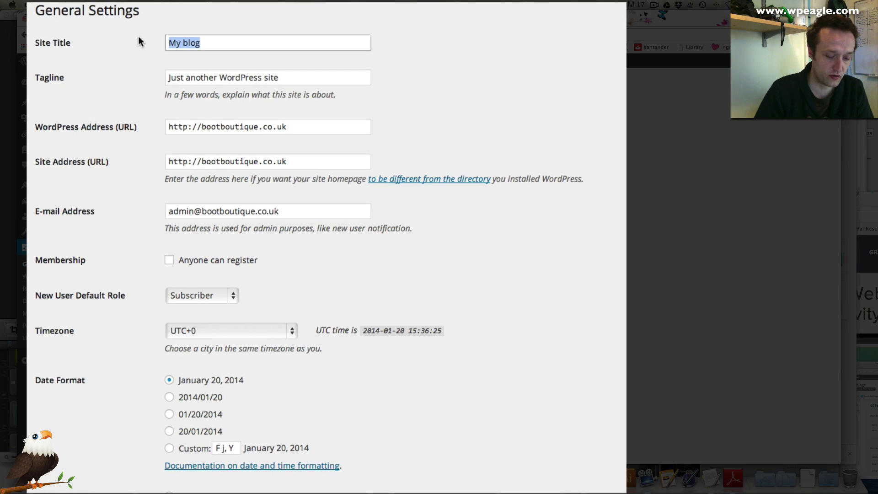
pyautogui.write('Boo')
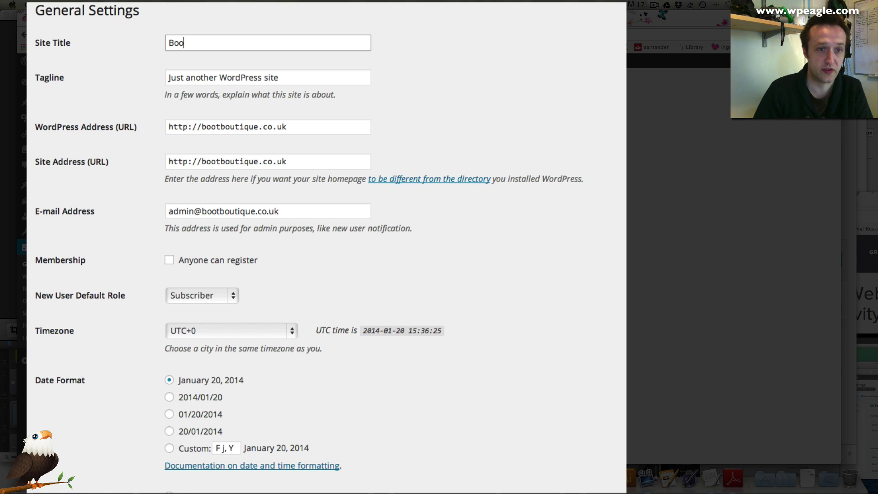
pyautogui.write('t Bout')
pyautogui.write('qiue')
pyautogui.press('BackSpace')
pyautogui.press('BackSpace')
pyautogui.press('BackSpace')
pyautogui.write('ique')
pyautogui.press('Tab')
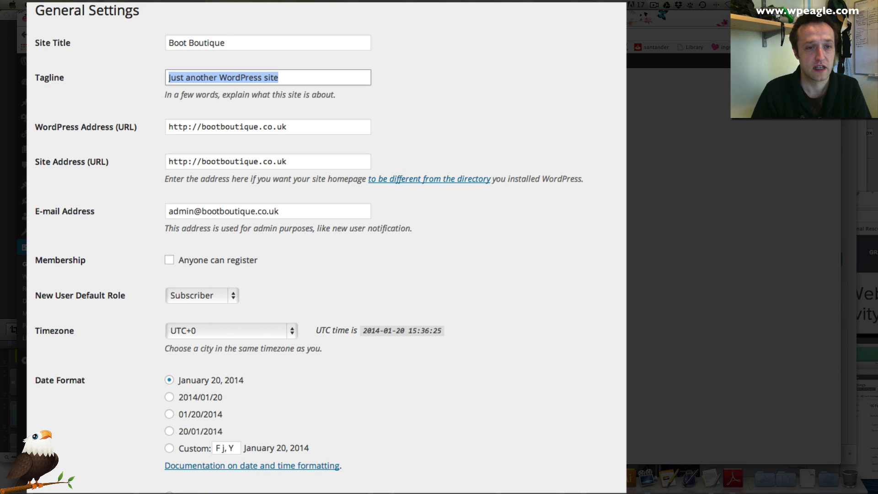
pyautogui.write('Grea')
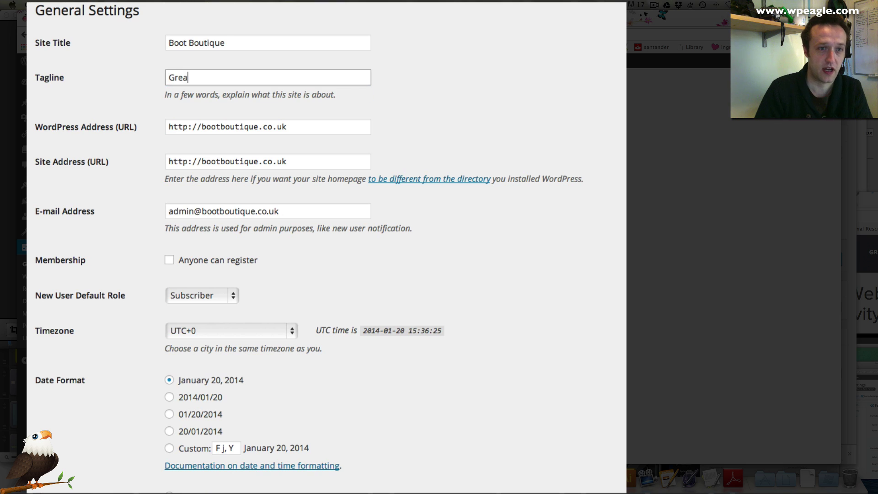
pyautogui.write('t Ladies Boots')
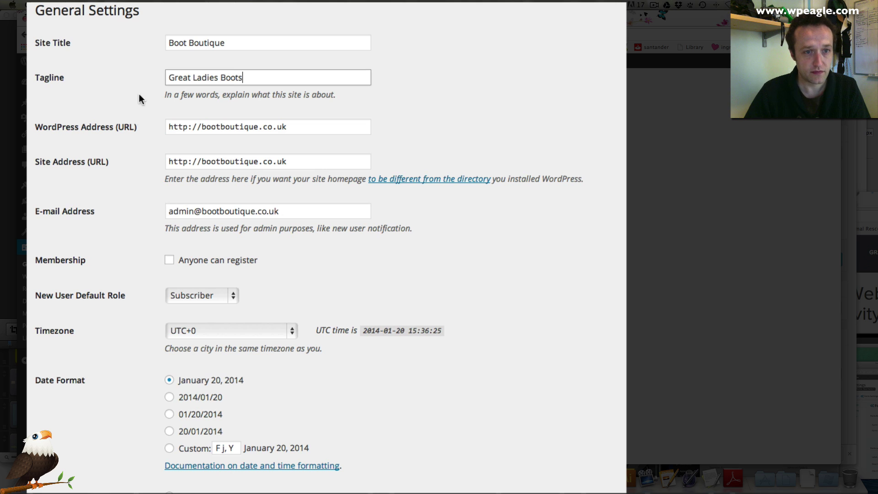
pyautogui.click(230, 127)
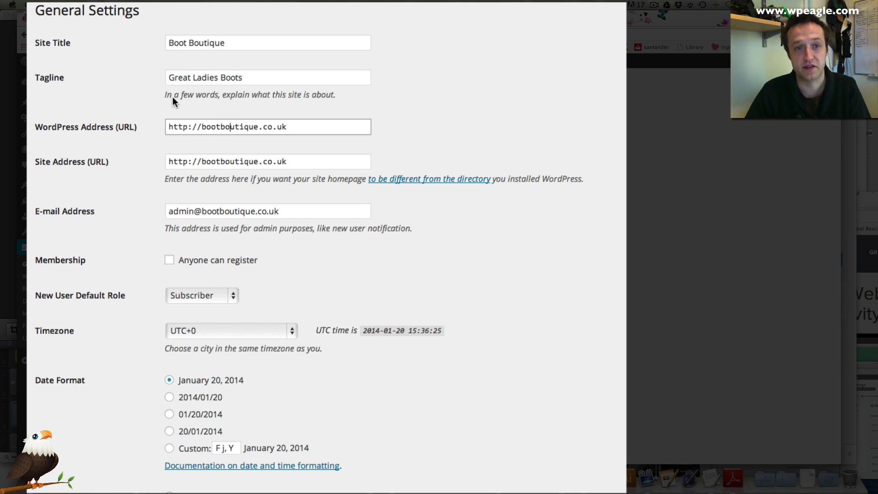
pyautogui.click(202, 131)
pyautogui.write('www.')
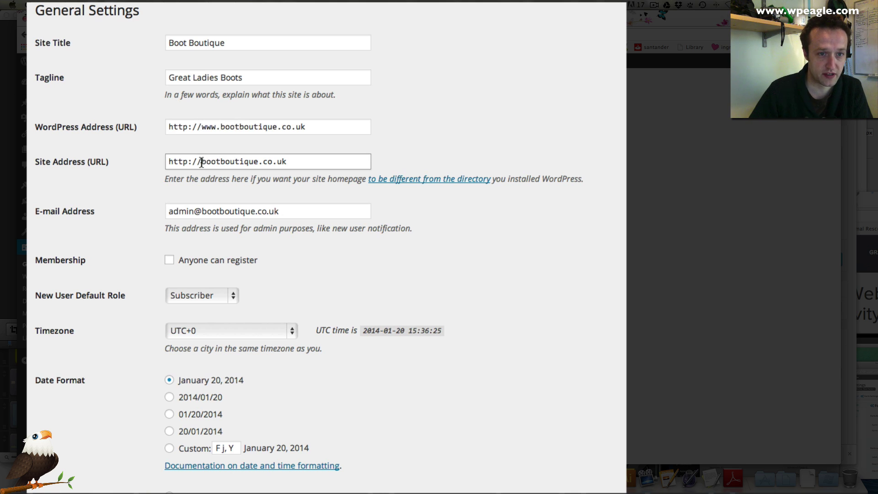
pyautogui.click(202, 162)
pyautogui.write('www.')
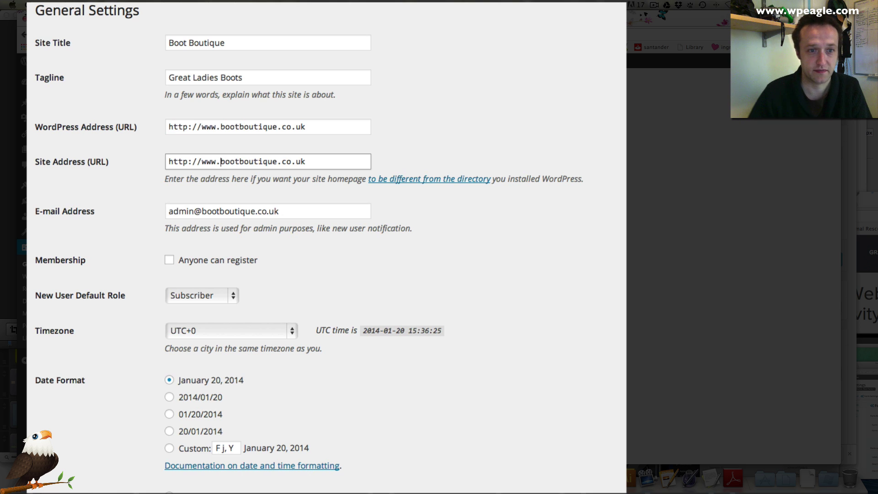
# Step: Select the admin e-mail field text and scroll down to the Timezone setting
pyautogui.scroll(-1, 255, 173)
pyautogui.click(310, 211)
pyautogui.moveTo(298, 196); pyautogui.dragTo(153, 186)
pyautogui.scroll(-3, 201, 171)
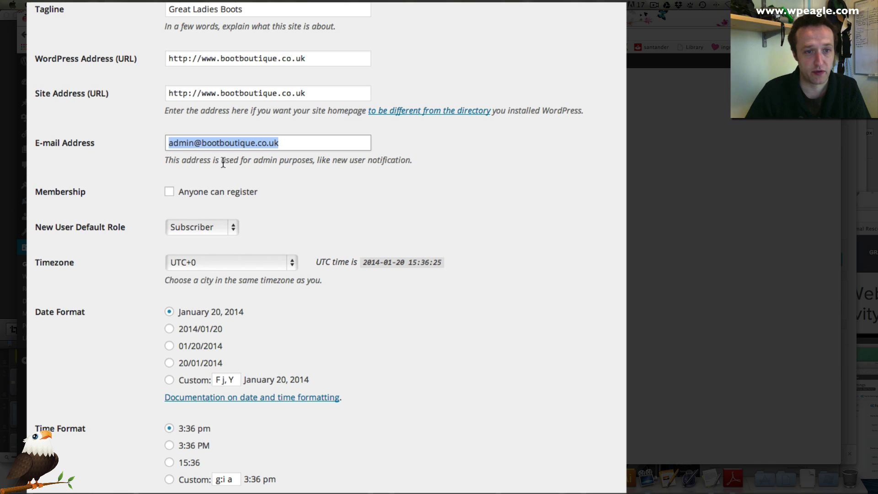
pyautogui.scroll(-2, 245, 167)
pyautogui.scroll(-5, 279, 179)
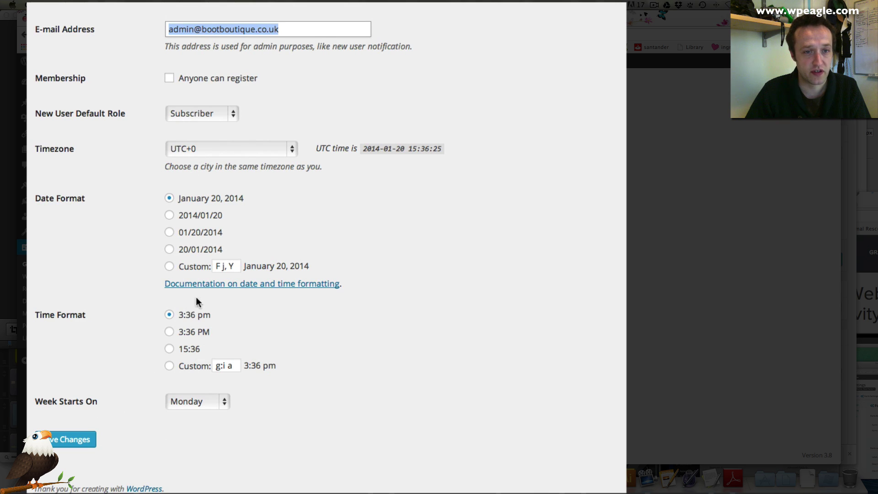
pyautogui.click(233, 149)
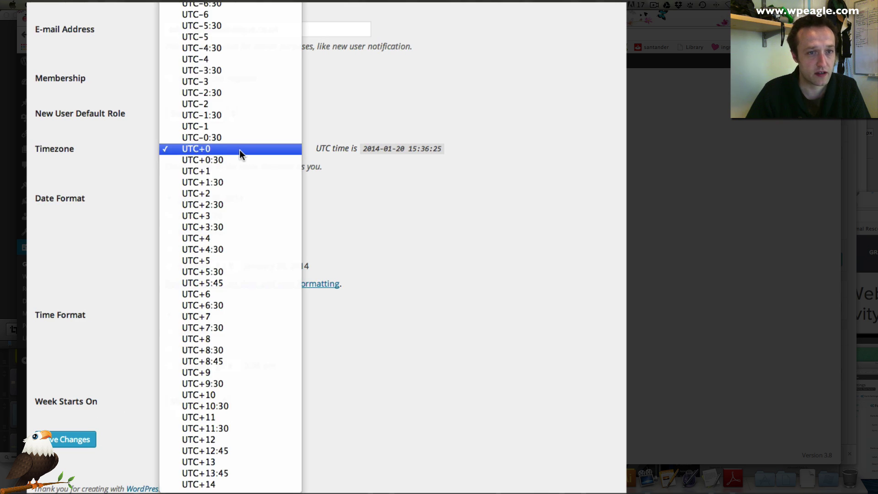
# Step: Choose London under Europe as the site timezone
pyautogui.scroll(20, 240, 151)
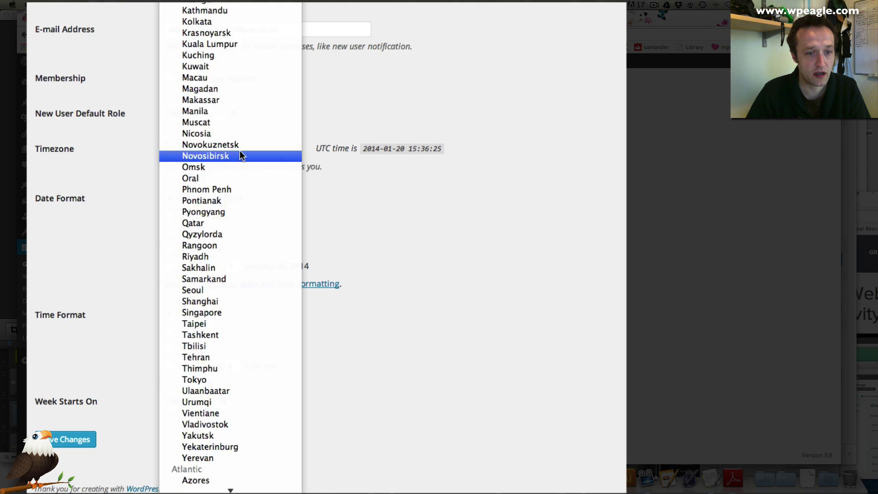
pyautogui.scroll(20, 240, 151)
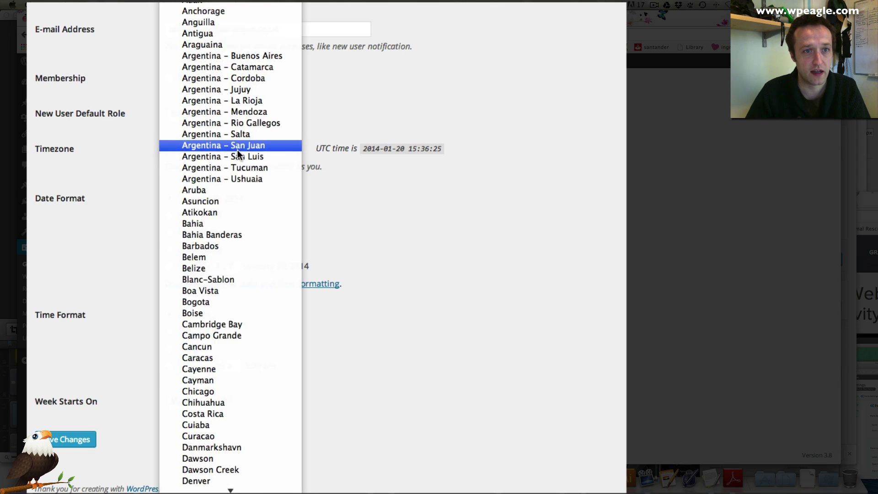
pyautogui.scroll(-20, 237, 151)
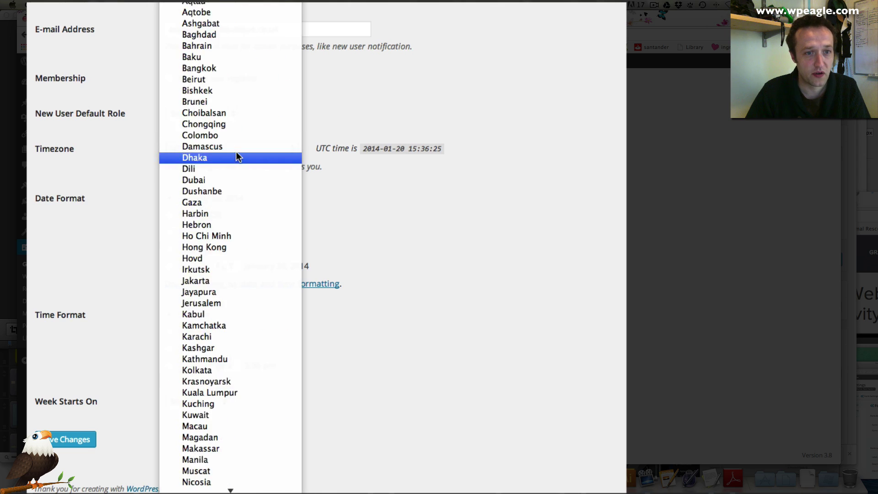
pyautogui.scroll(-15, 237, 157)
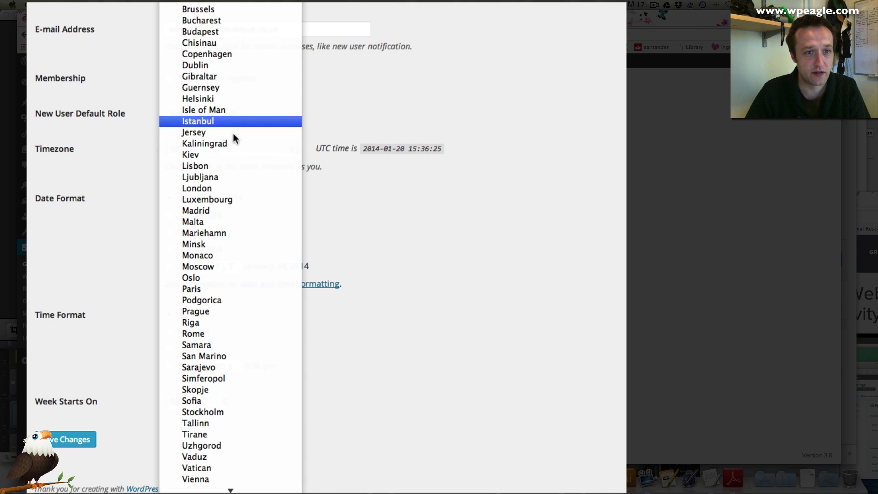
pyautogui.click(234, 187)
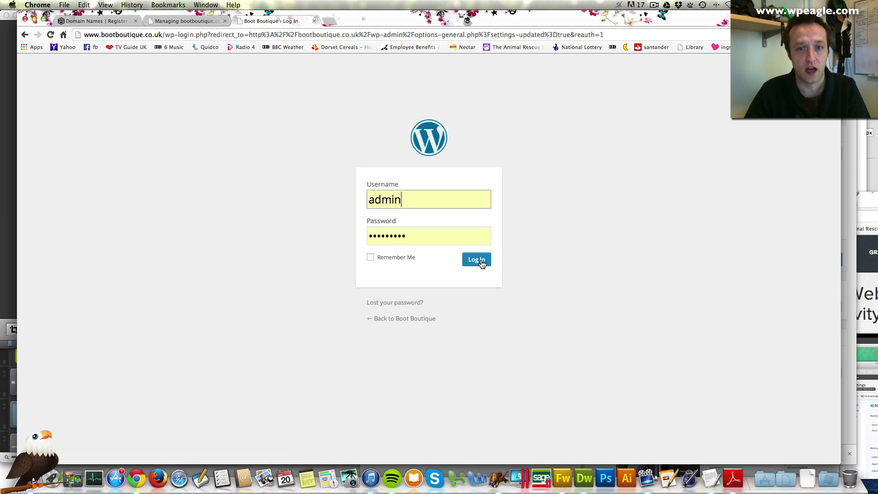
# Step: After the rejected login, retype the password and select the installation's username in the hosting panel
pyautogui.click(480, 261)
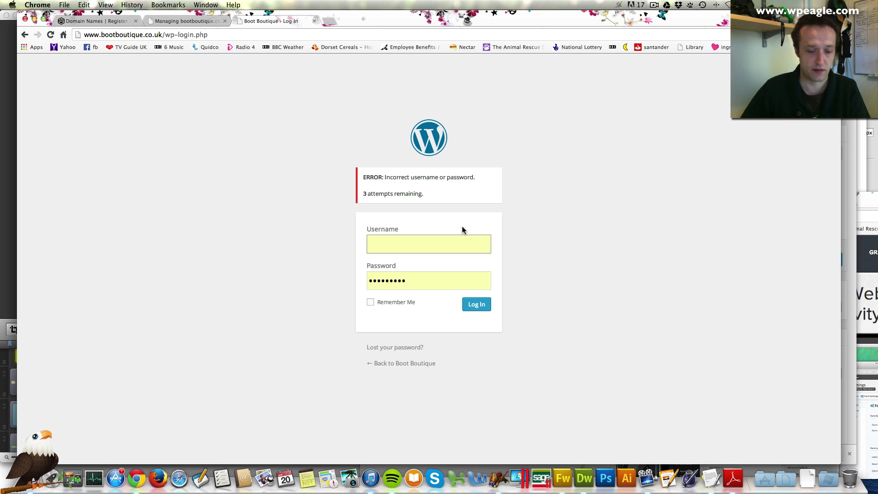
pyautogui.doubleClick(425, 285)
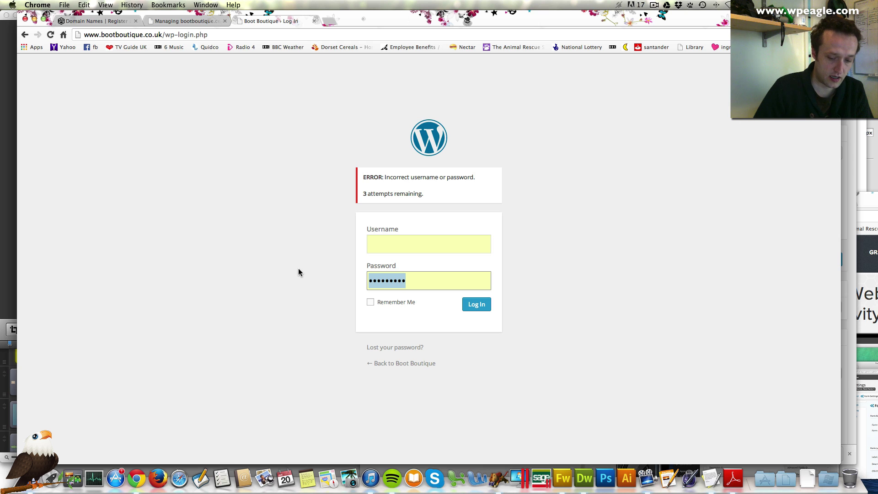
pyautogui.write('•••••••')
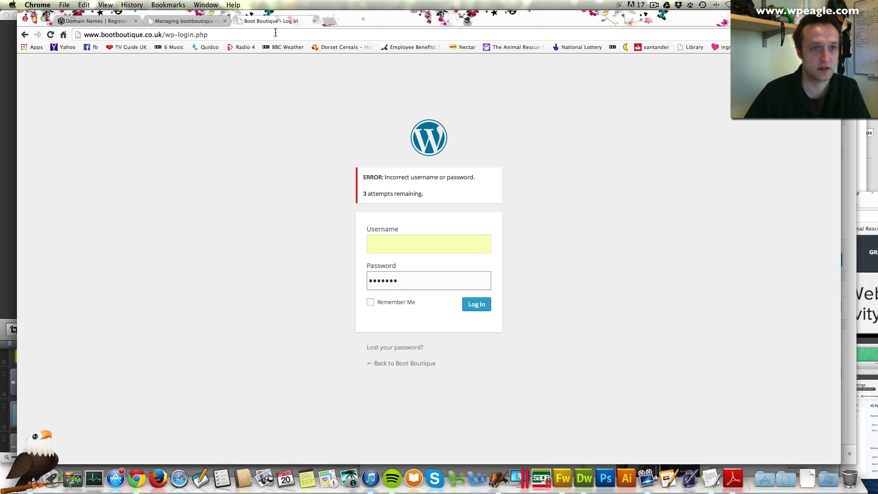
pyautogui.click(211, 19)
pyautogui.moveTo(255, 231); pyautogui.dragTo(239, 233)
pyautogui.press('super+c')
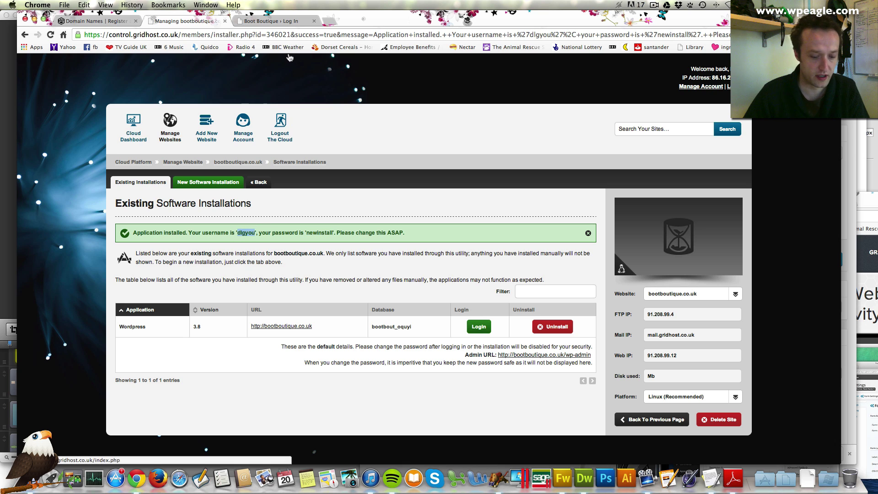
# Step: Paste the installation's username into the WordPress login form and log in to the Dashboard
pyautogui.click(271, 20)
pyautogui.click(445, 249)
pyautogui.press('super+v')
pyautogui.click(478, 305)
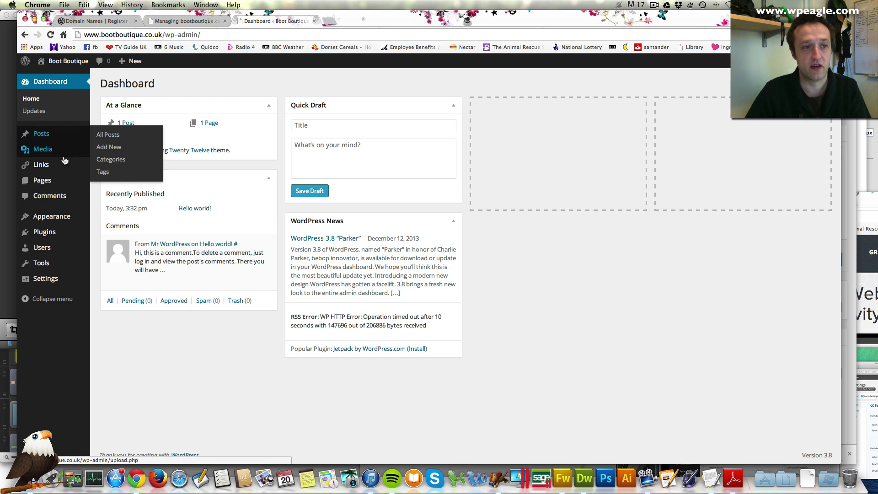
# Step: Create a new page titled 'About us' and begin its body with 'We are small company'
pyautogui.moveTo(64, 183)
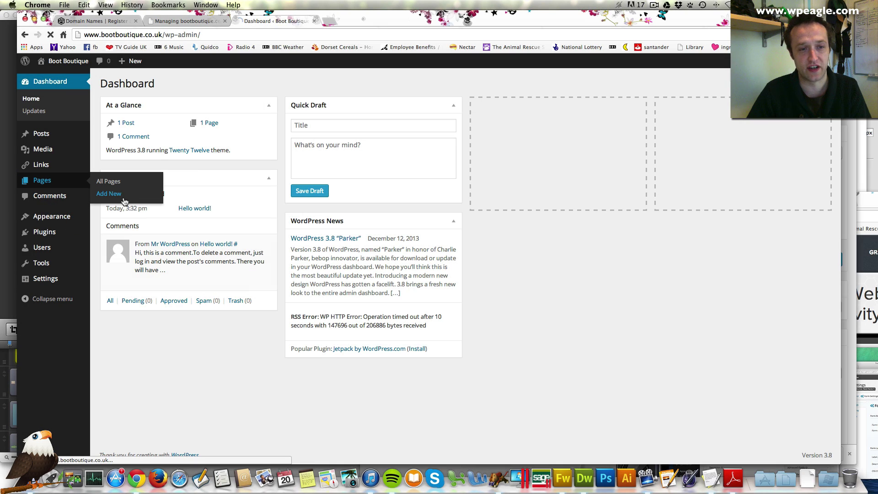
pyautogui.click(126, 197)
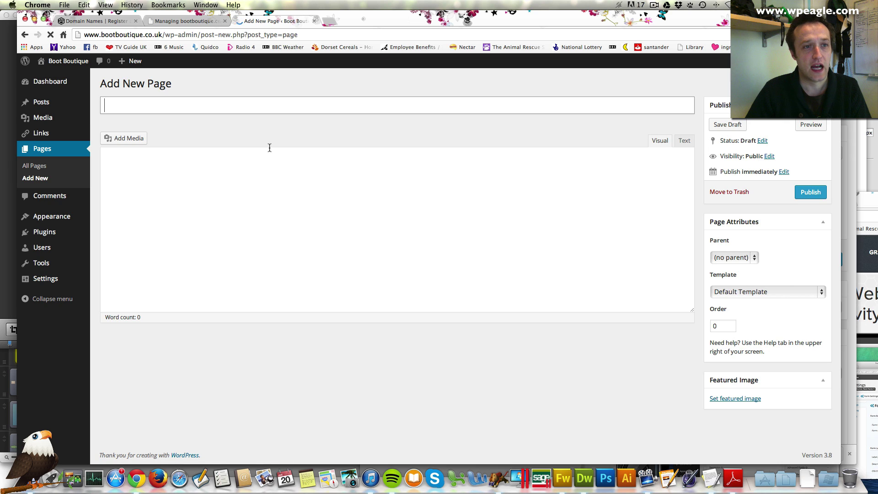
pyautogui.write('About U')
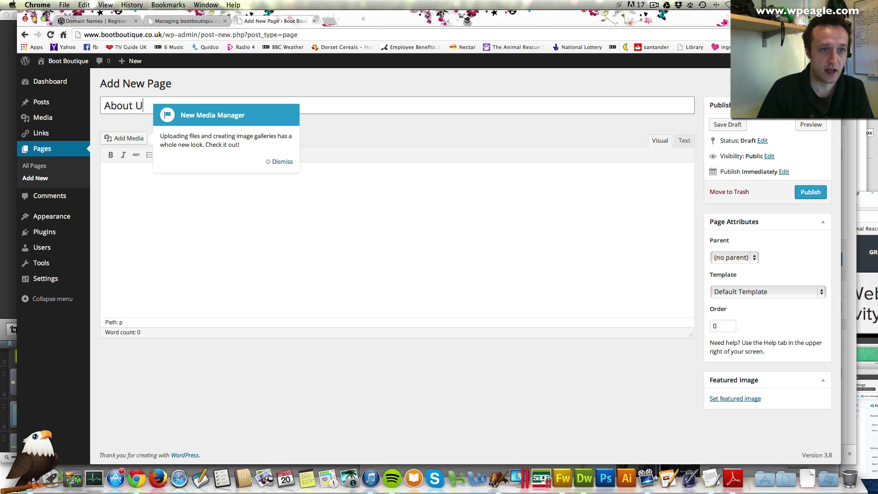
pyautogui.press('BackSpace')
pyautogui.write('uis')
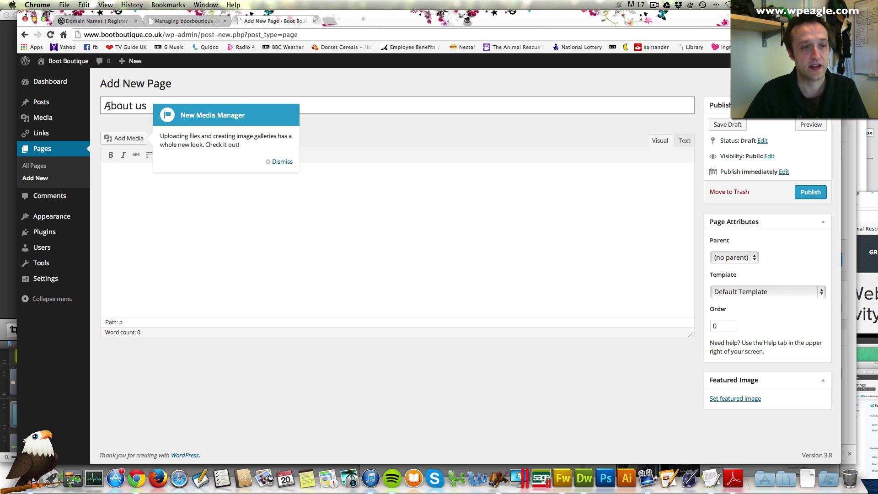
pyautogui.click(288, 165)
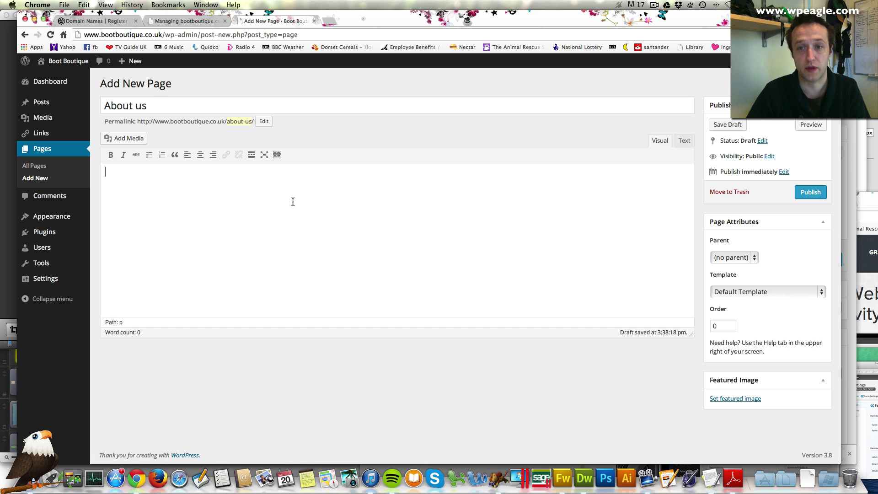
pyautogui.write('We are sm')
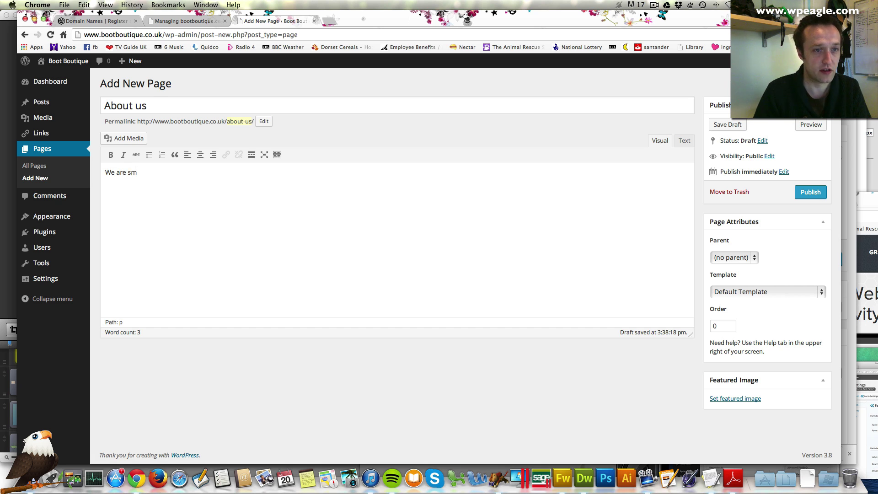
pyautogui.write('all company tja')
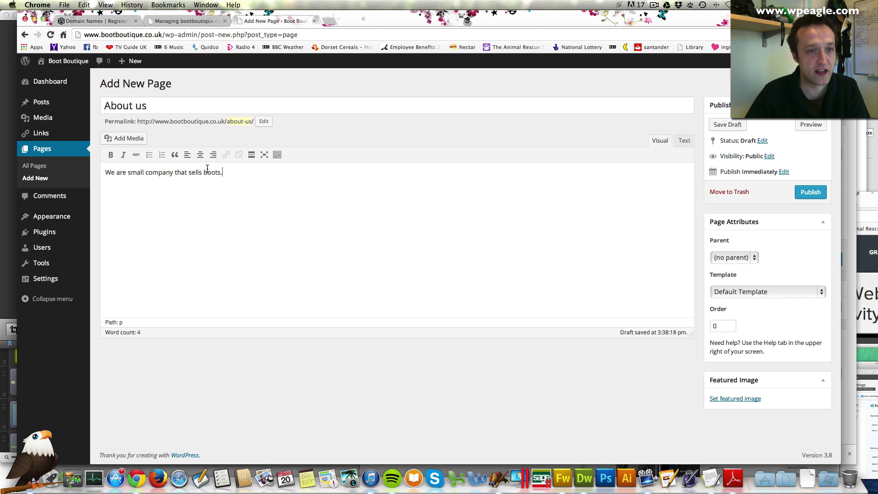
# Step: Make the boots sentence bold and format it as Heading 1
pyautogui.moveTo(223, 173); pyautogui.dragTo(103, 172)
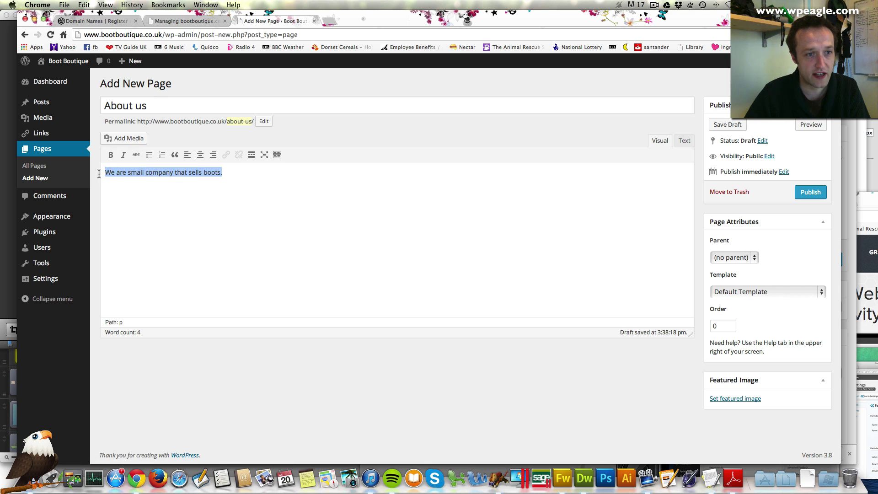
pyautogui.click(110, 155)
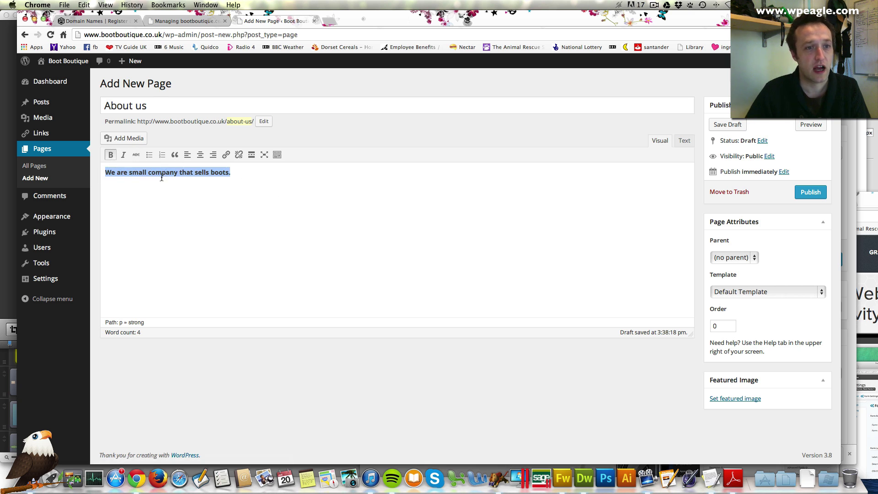
pyautogui.click(277, 155)
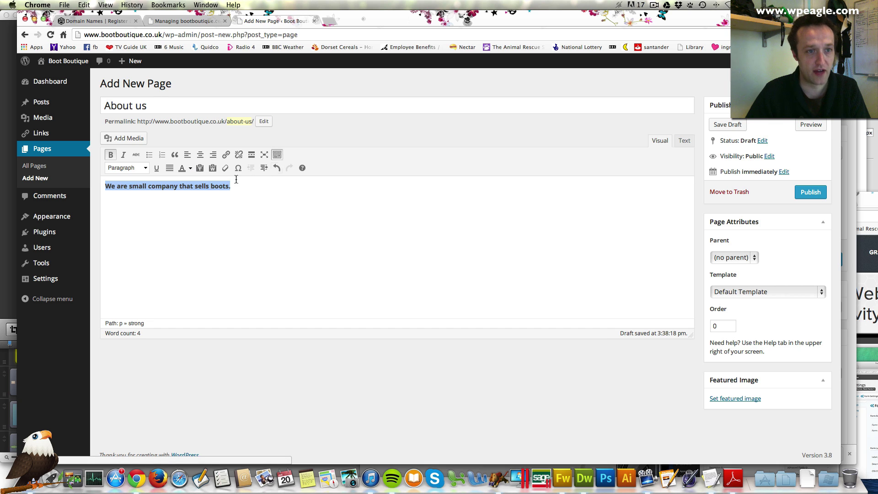
pyautogui.click(127, 168)
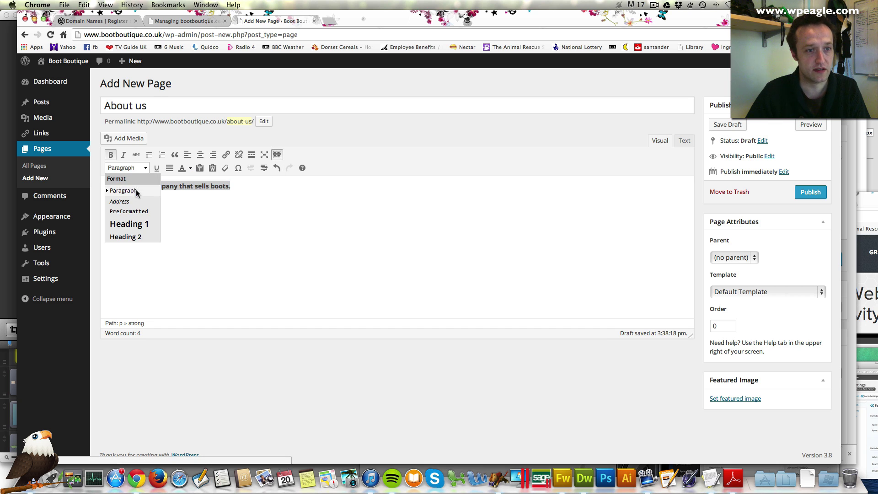
pyautogui.click(139, 224)
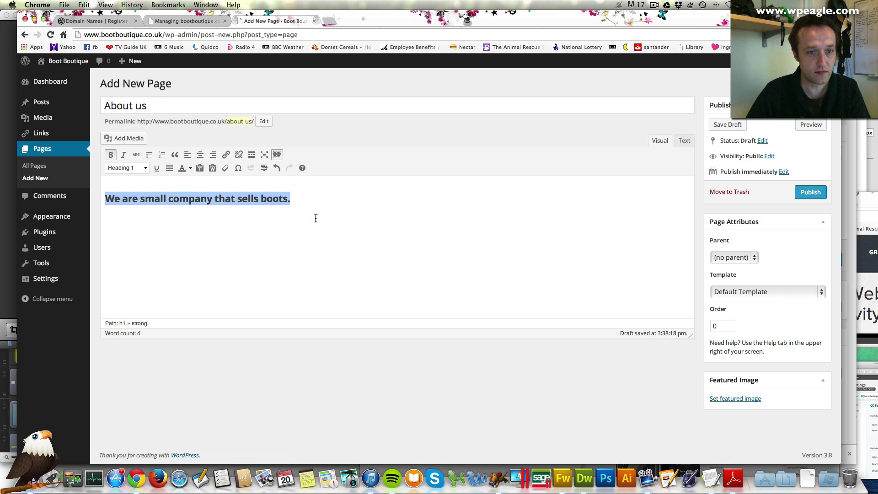
# Step: Add the plain paragraph 'This the body text.' below the heading
pyautogui.click(311, 222)
pyautogui.press('Return')
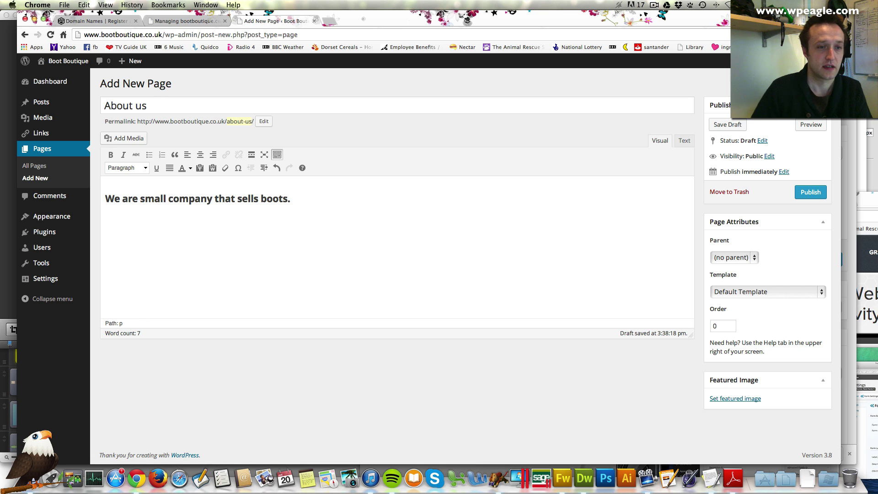
pyautogui.write('This the body text.')
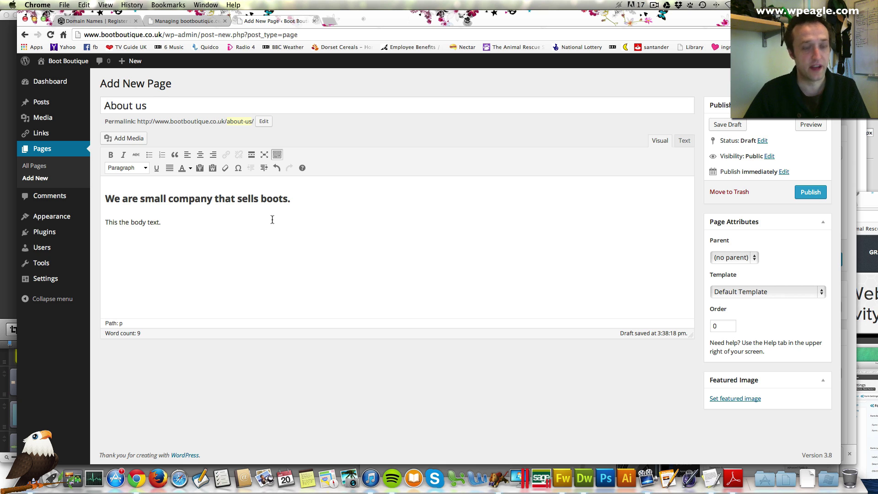
pyautogui.press('Return')
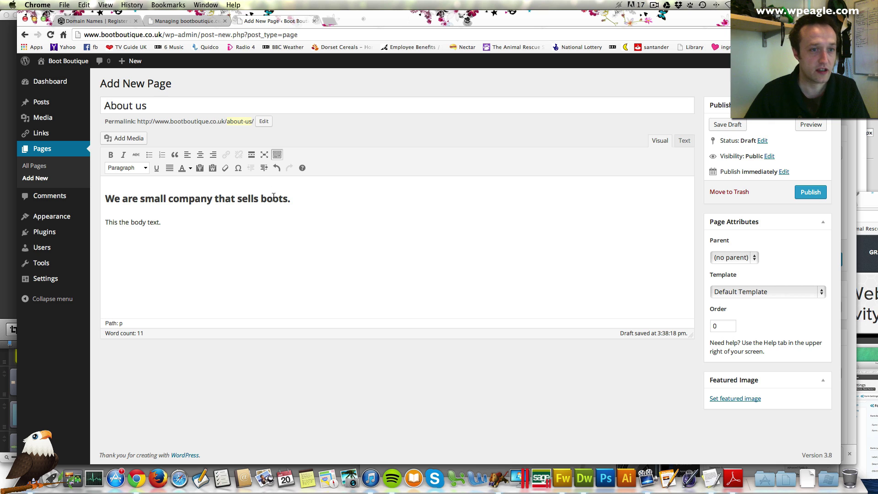
# Step: Upload and insert the Gravity Video Thumb image from Documents, then publish the About us page
pyautogui.click(122, 139)
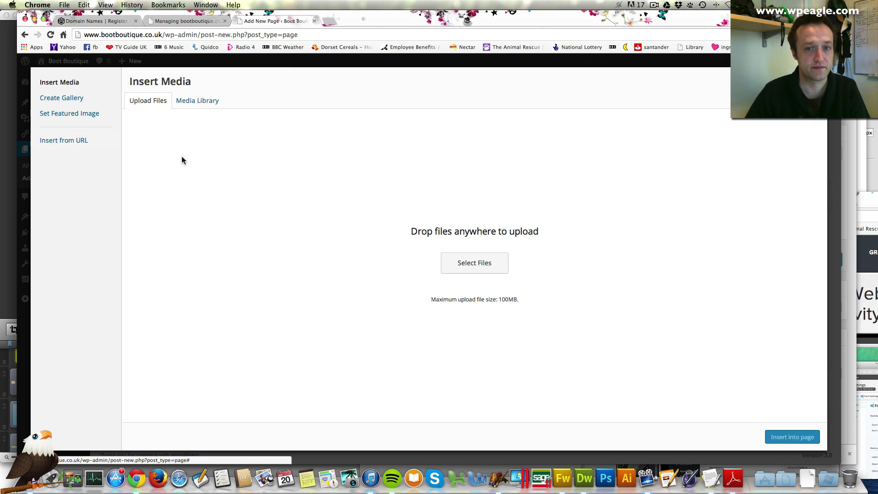
pyautogui.click(473, 264)
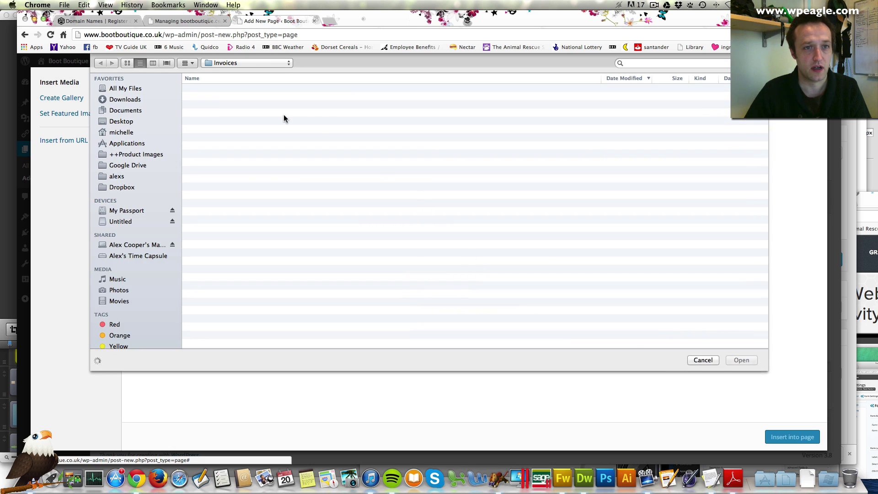
pyautogui.click(134, 111)
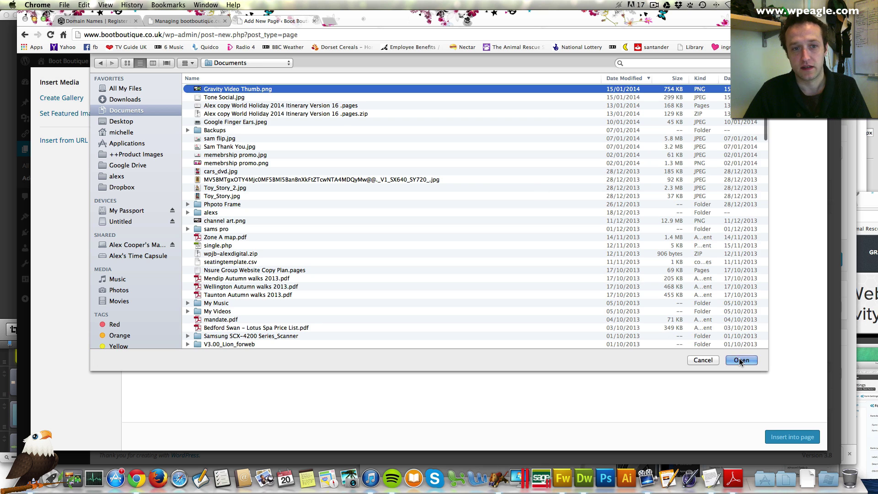
pyautogui.click(740, 359)
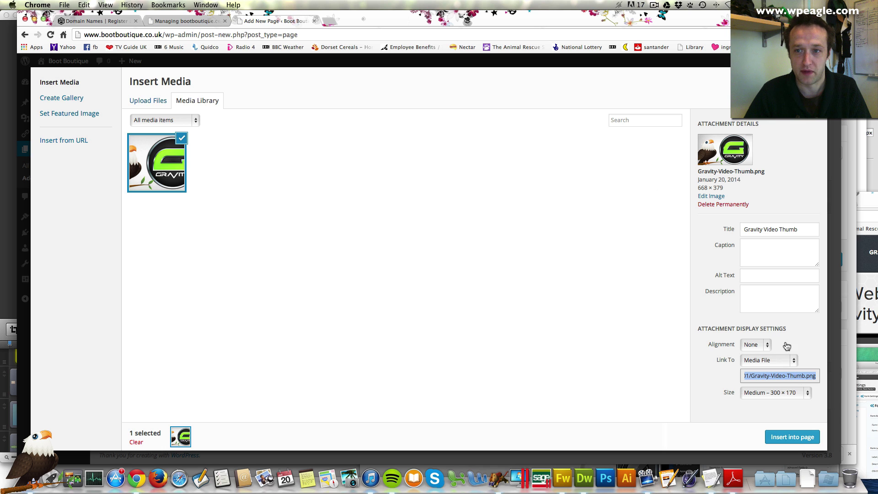
pyautogui.click(793, 437)
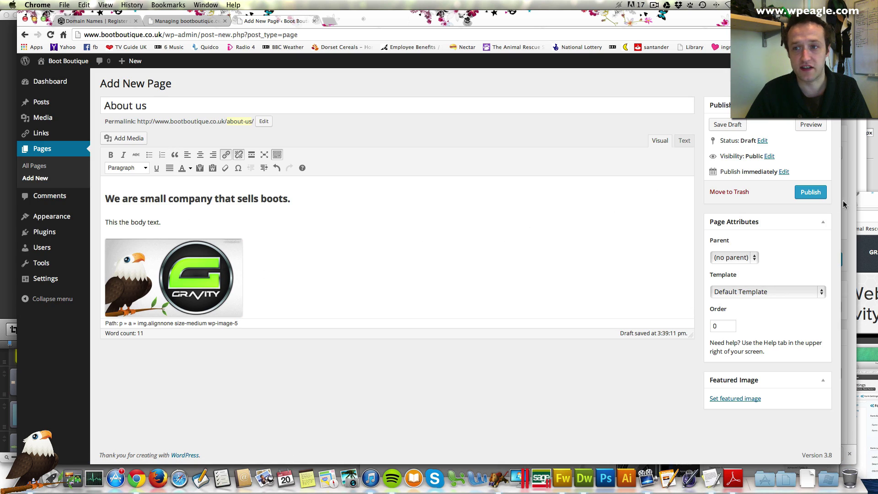
pyautogui.click(817, 195)
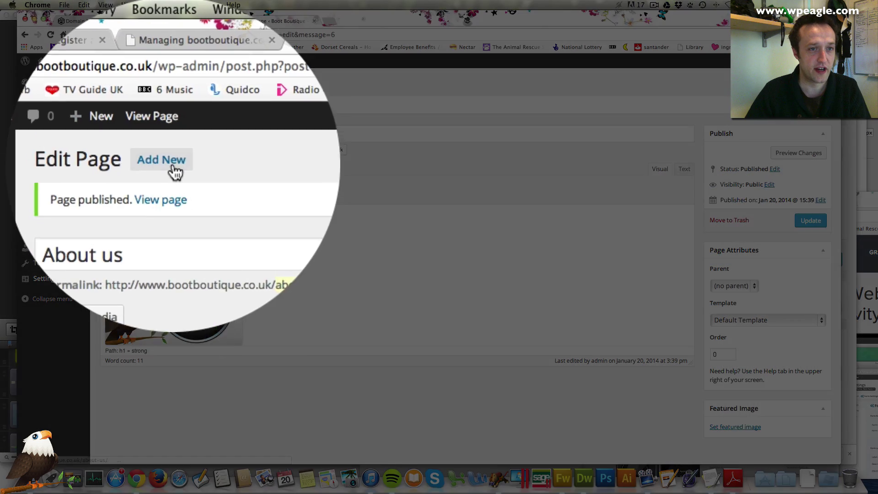
pyautogui.click(167, 84)
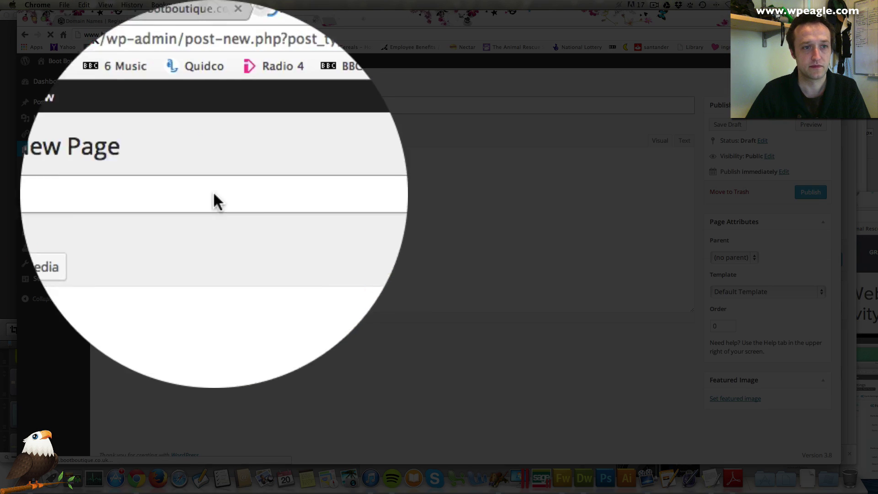
# Step: Publish a page titled 'Home Page' with the body 'This is the homepage'
pyautogui.write('H')
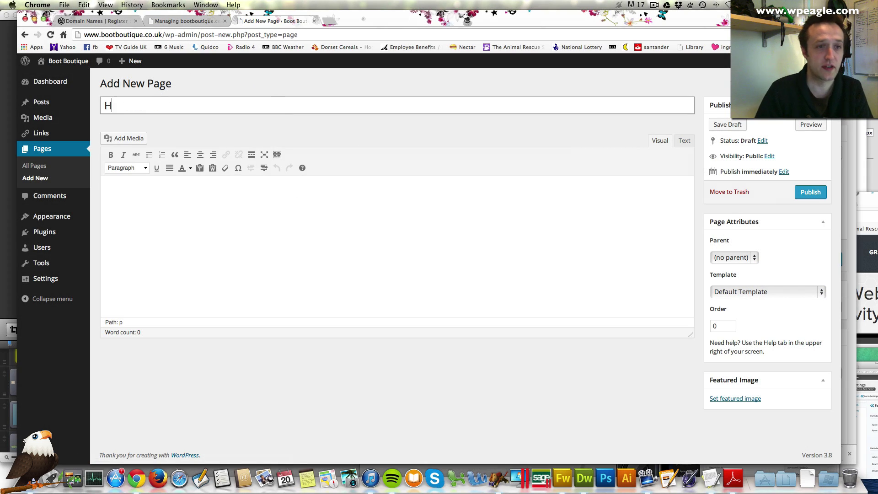
pyautogui.write('ome Page')
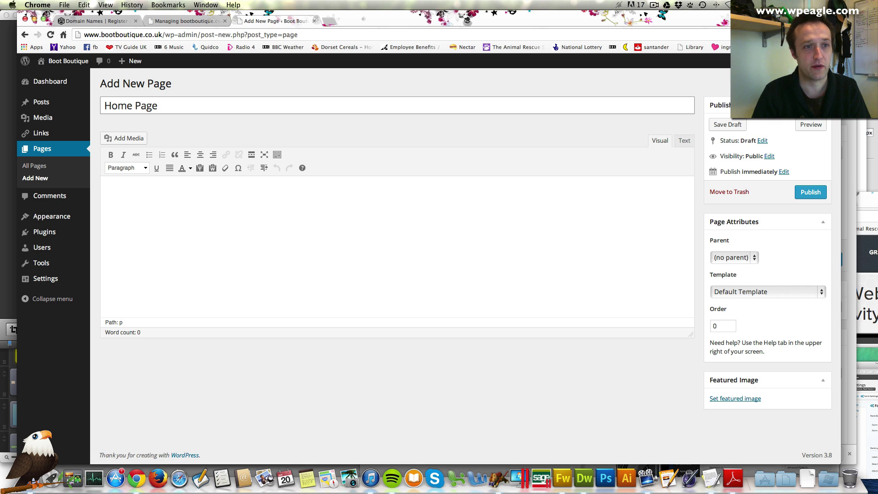
pyautogui.press('Tab')
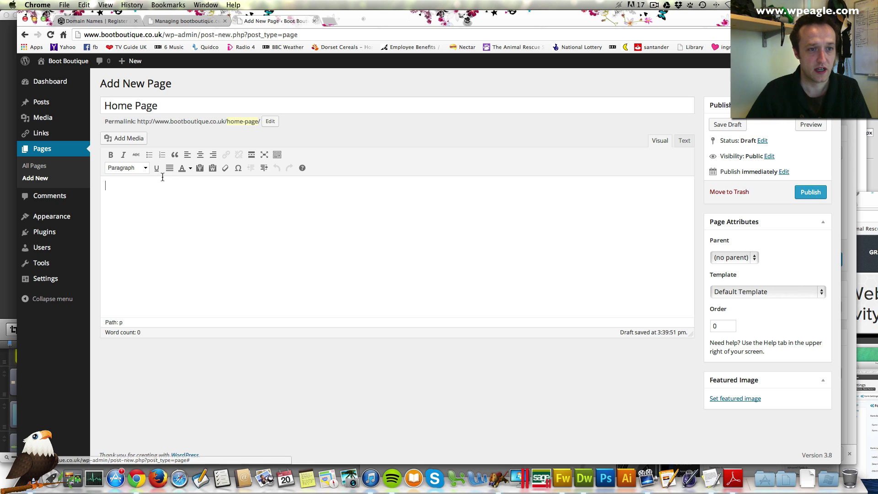
pyautogui.write('This is the ')
pyautogui.write('ho,e')
pyautogui.write('mepage')
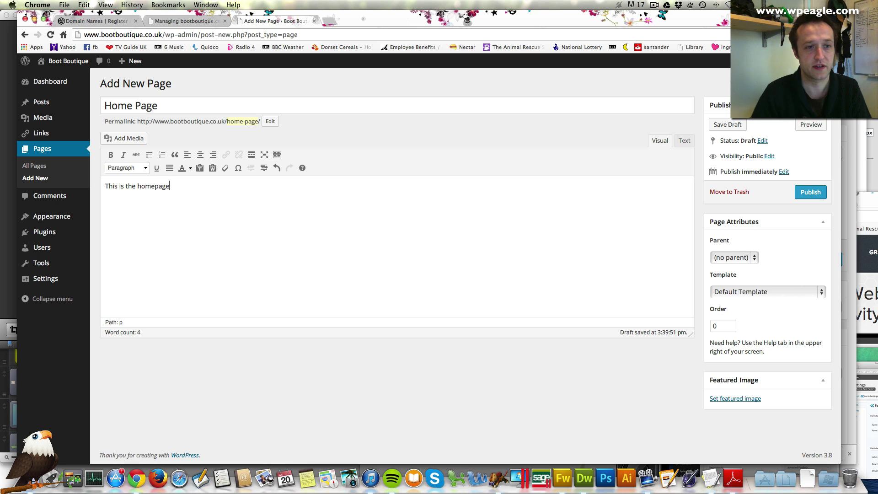
pyautogui.click(801, 195)
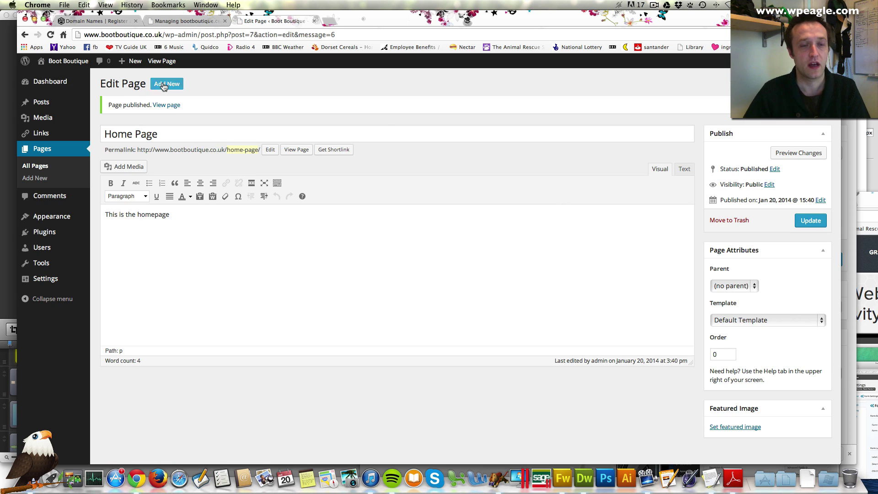
# Step: Create and publish a 'Contact us' page reading 'Please call us on' followed by the business phone number
pyautogui.click(166, 84)
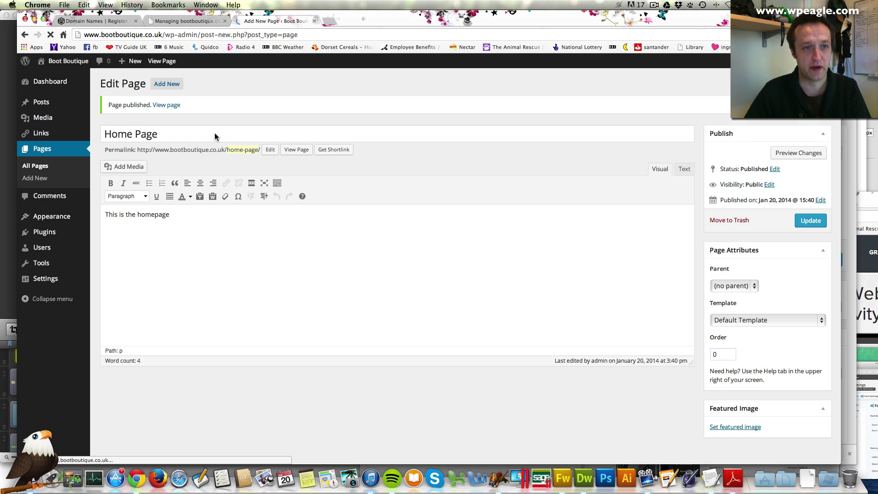
pyautogui.write('Contact us')
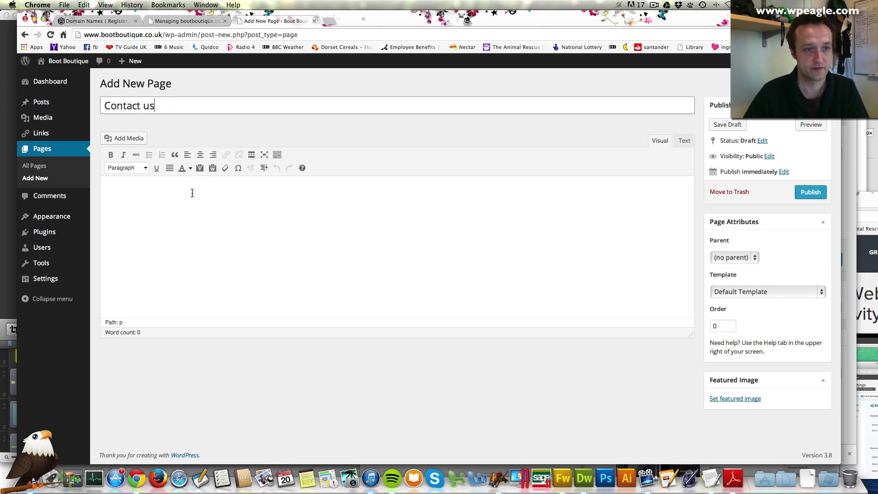
pyautogui.click(188, 208)
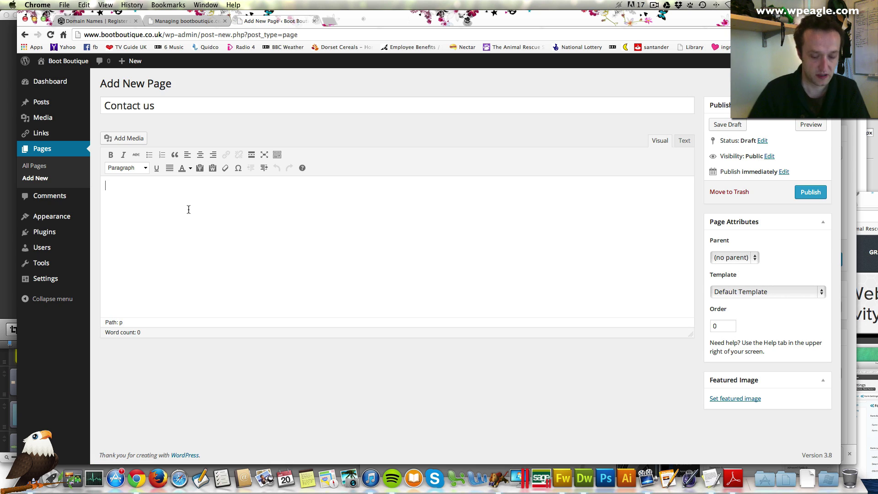
pyautogui.write('Please call')
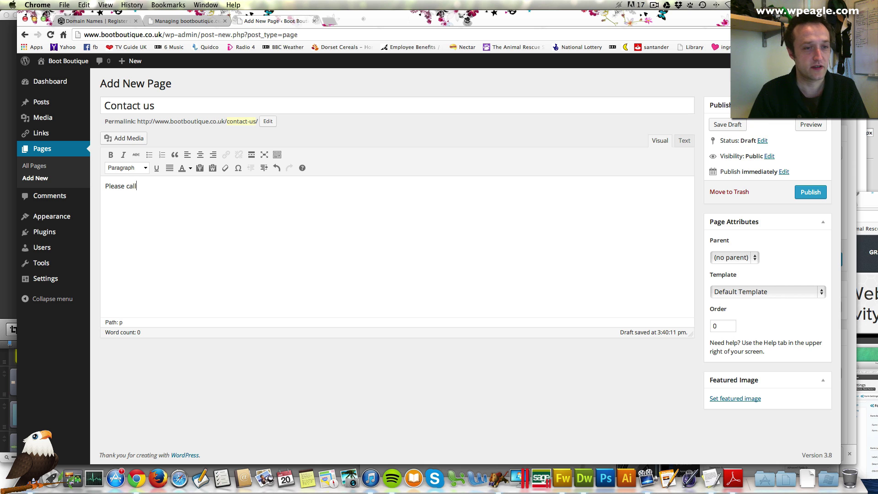
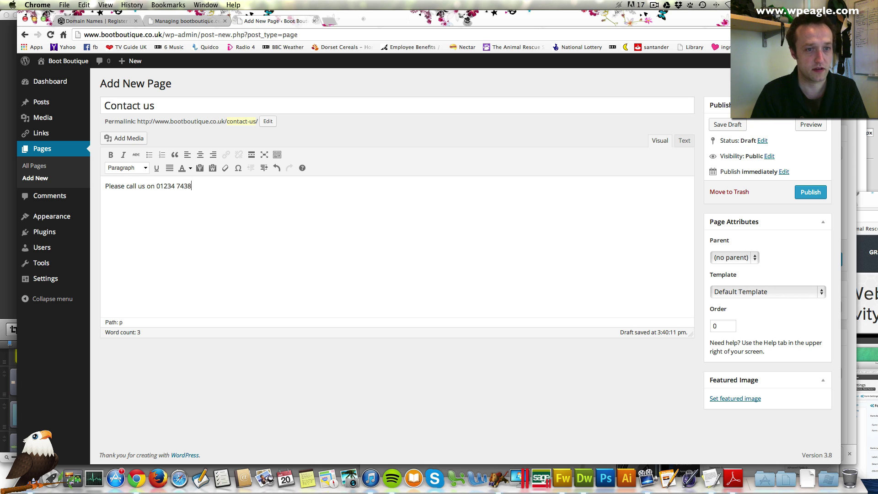
pyautogui.click(811, 196)
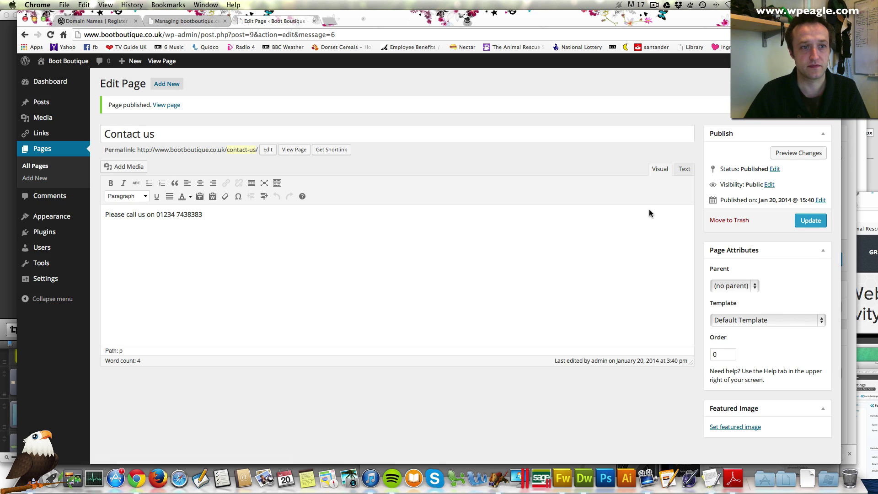
# Step: Browse the live home, About us and About pages, then open About in the editor
pyautogui.click(161, 62)
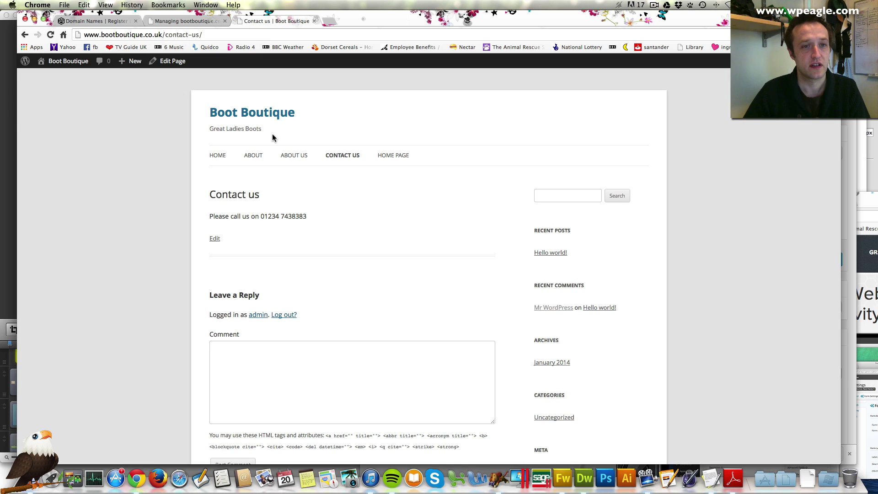
pyautogui.click(269, 115)
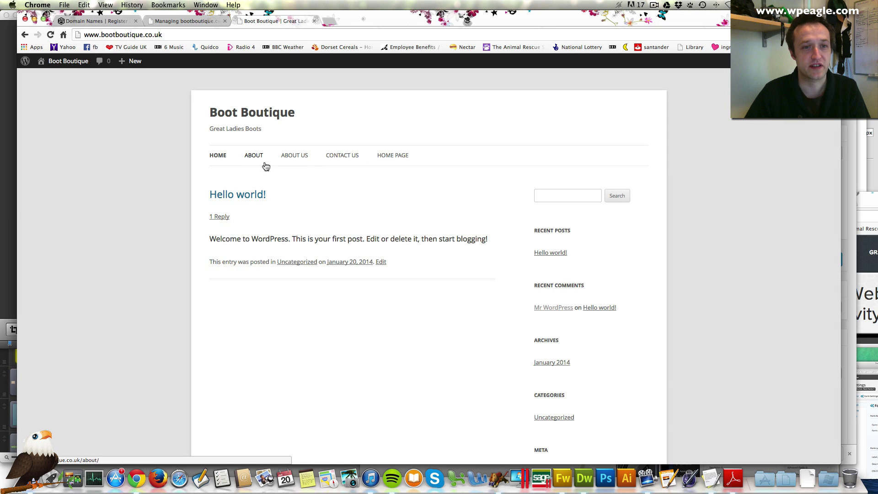
pyautogui.click(295, 160)
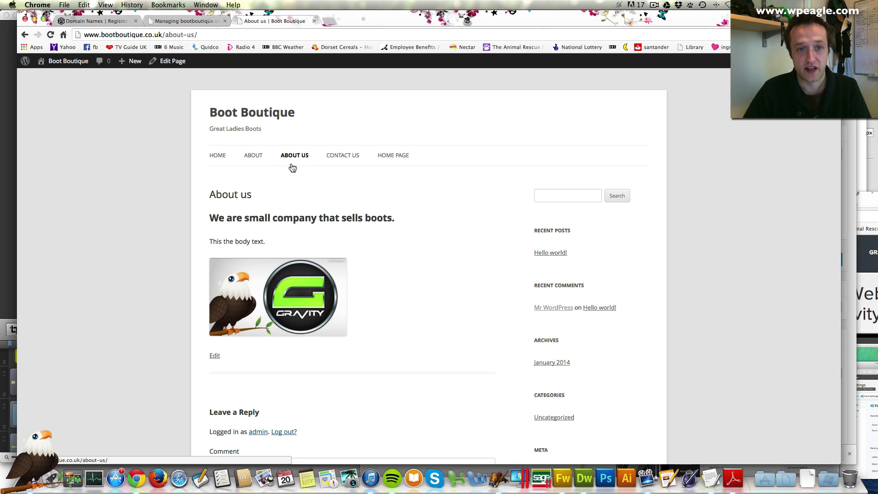
pyautogui.click(253, 155)
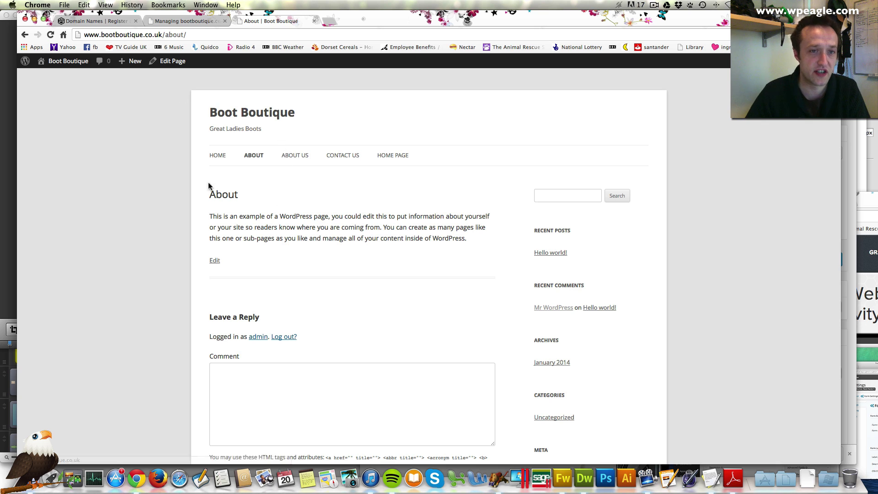
pyautogui.click(169, 64)
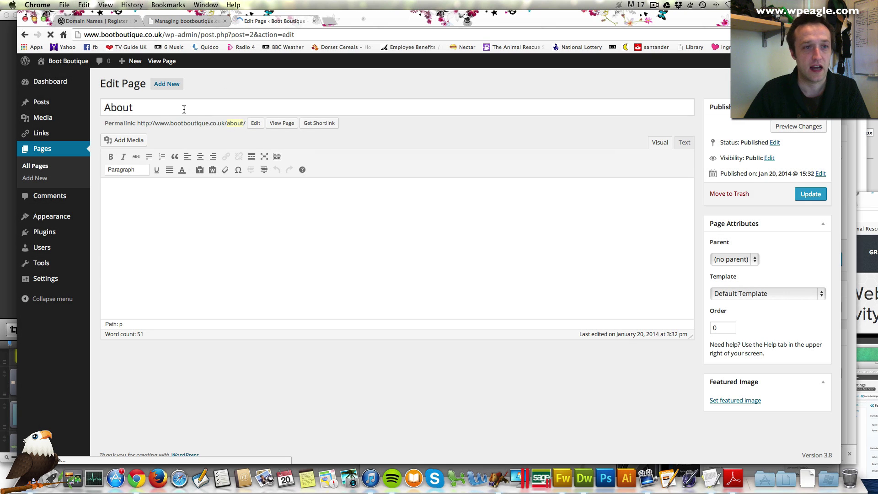
# Step: Retitle the About page to 'Our Boots'
pyautogui.doubleClick(182, 108)
pyautogui.moveTo(76, 106)
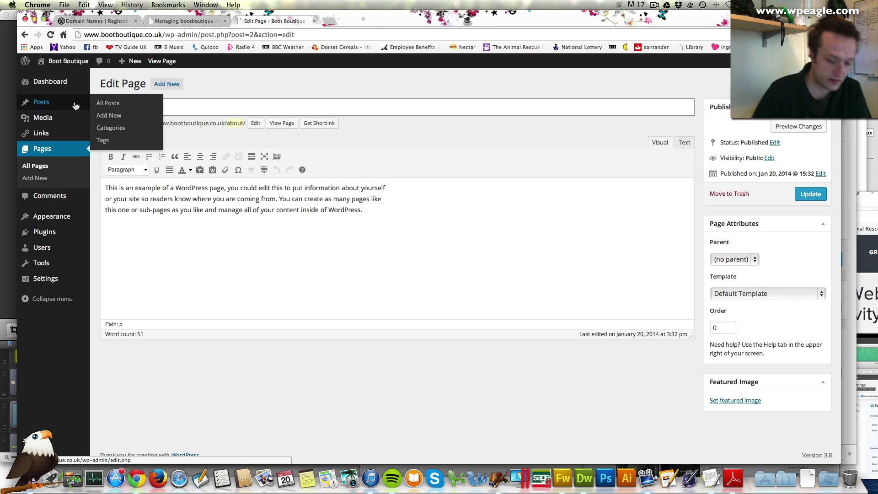
pyautogui.write('Our ')
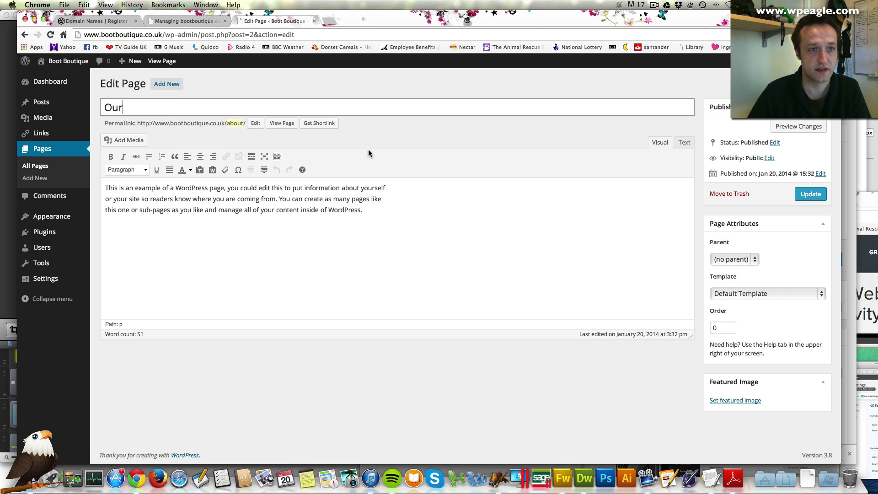
pyautogui.write('Servic')
pyautogui.press('BackSpace')
pyautogui.press('BackSpace')
pyautogui.press('BackSpace')
pyautogui.press('BackSpace')
pyautogui.press('BackSpace')
pyautogui.press('BackSpace')
pyautogui.write('Produc')
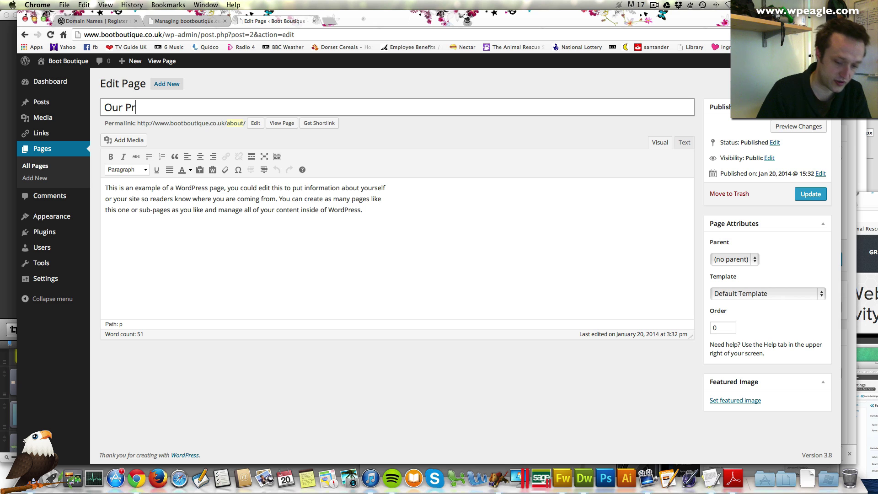
pyautogui.press('BackSpace')
pyautogui.press('BackSpace')
pyautogui.press('BackSpace')
pyautogui.press('BackSpace')
pyautogui.press('BackSpace')
pyautogui.press('BackSpace')
pyautogui.press('BackSpace')
pyautogui.press('BackSpace')
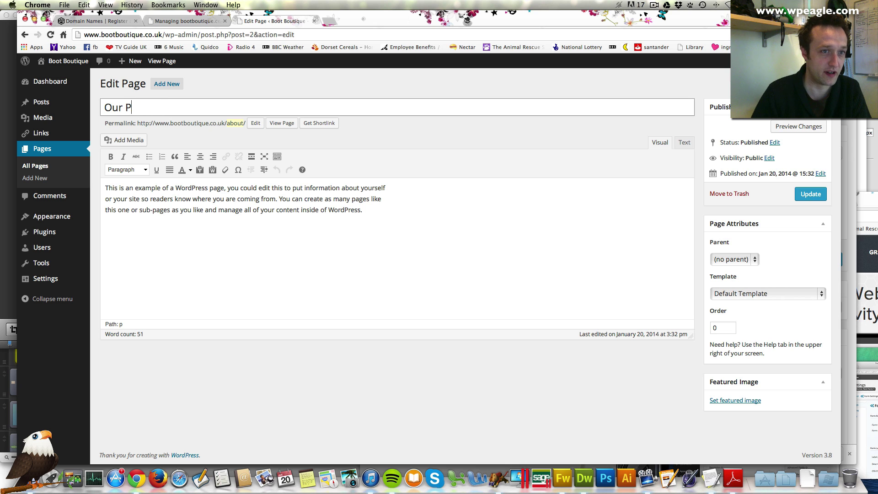
pyautogui.write('Boots')
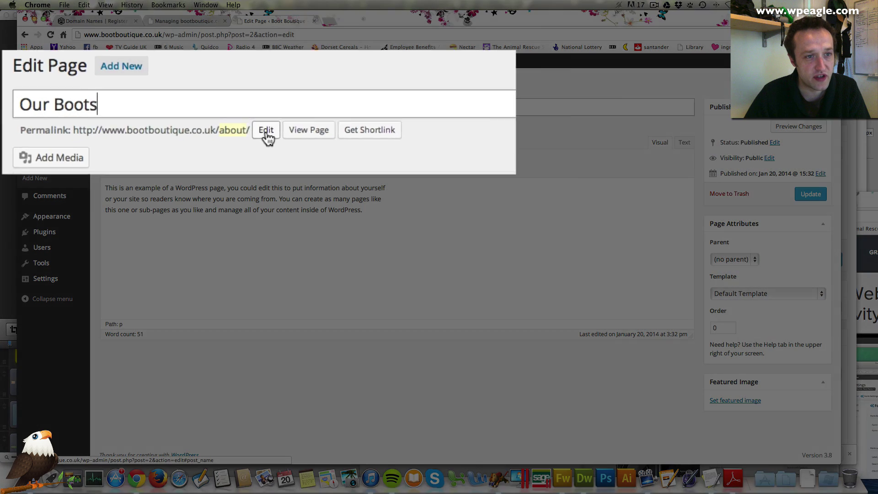
# Step: Set the permalink to our-boots, keep the Default Template, and update the page
pyautogui.click(255, 123)
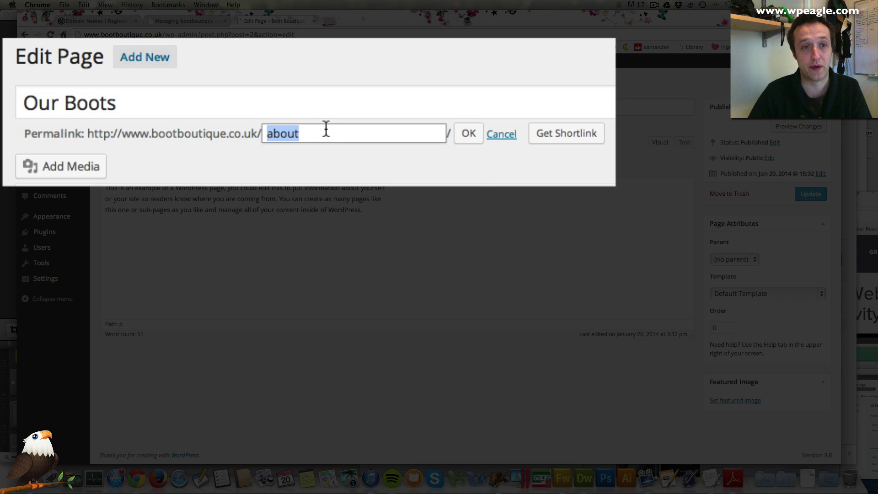
pyautogui.write('our')
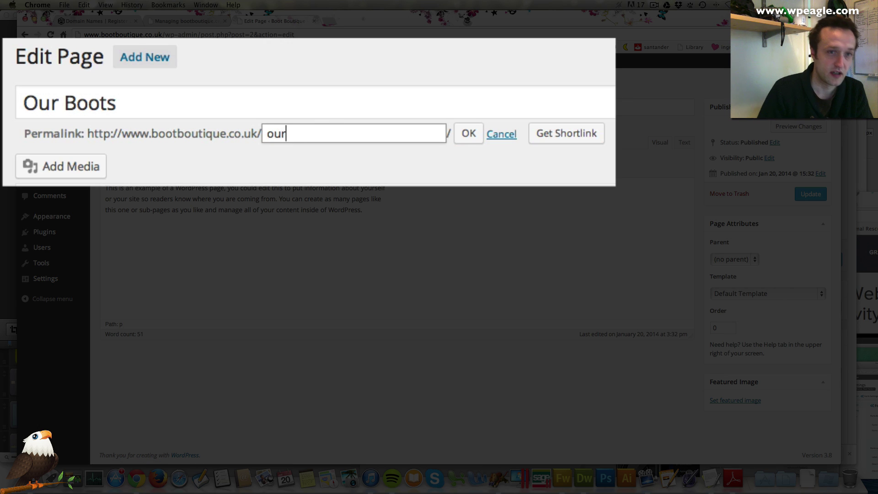
pyautogui.write('-boots')
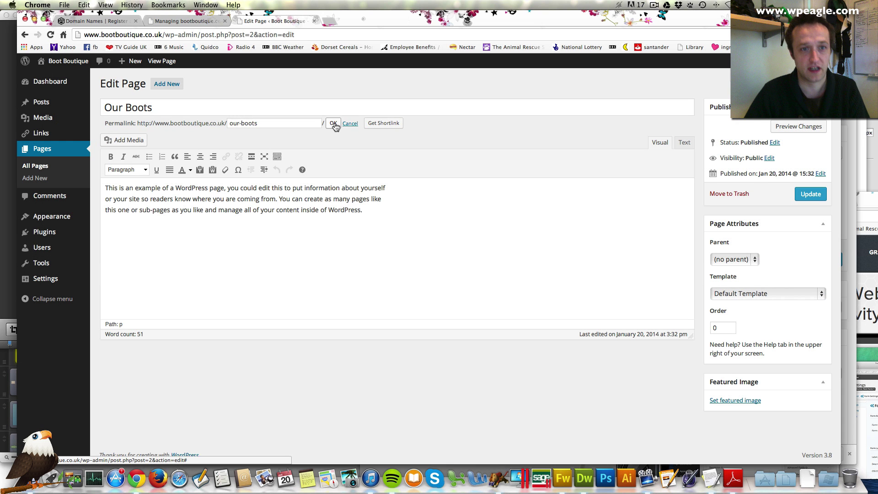
pyautogui.click(334, 125)
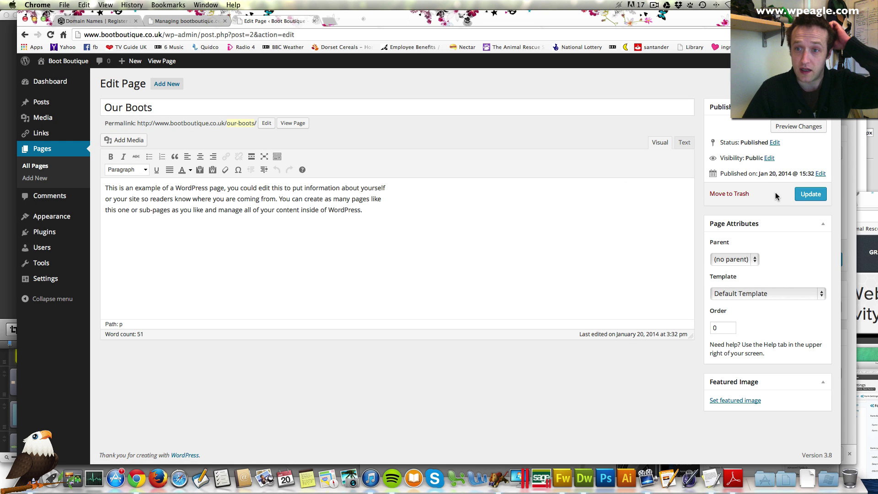
pyautogui.click(743, 293)
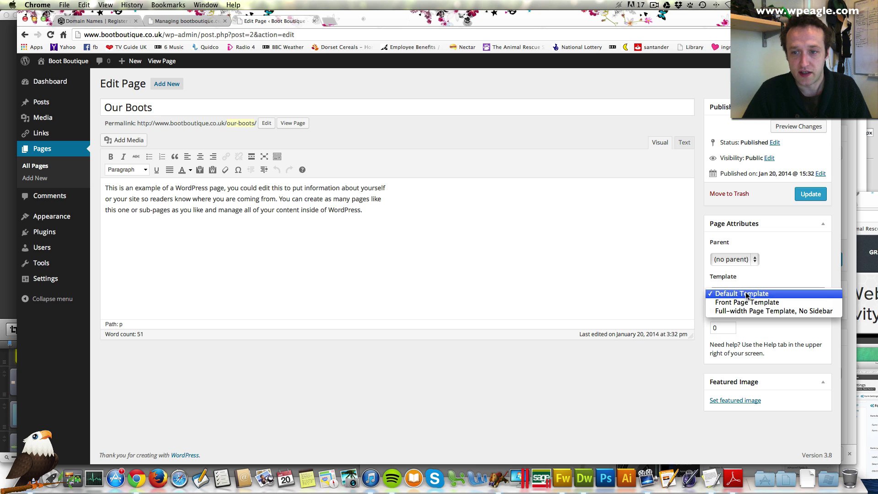
pyautogui.click(795, 273)
pyautogui.click(807, 199)
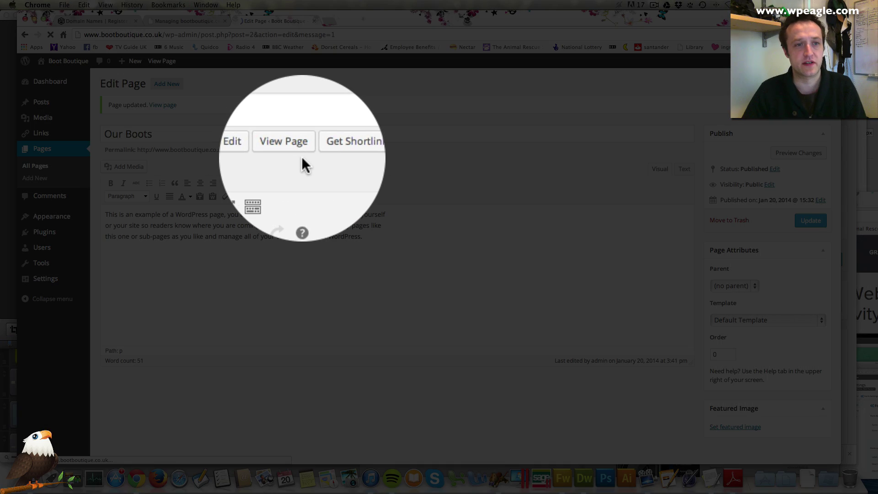
# Step: Check the live Our Boots page, then go from the Dashboard to Appearance > Widgets
pyautogui.click(298, 153)
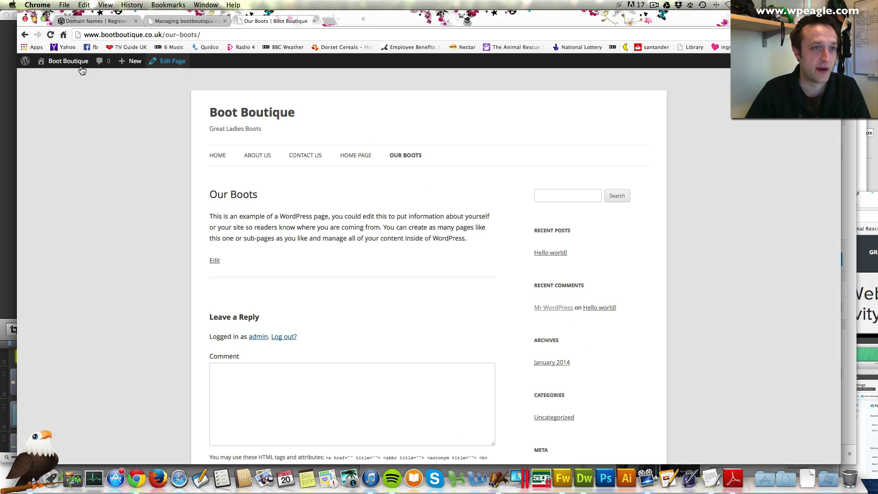
pyautogui.click(63, 82)
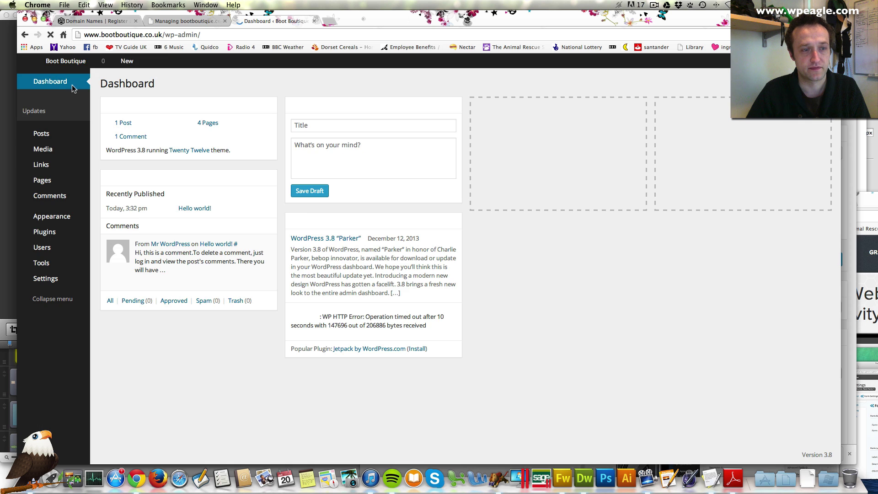
pyautogui.moveTo(69, 217)
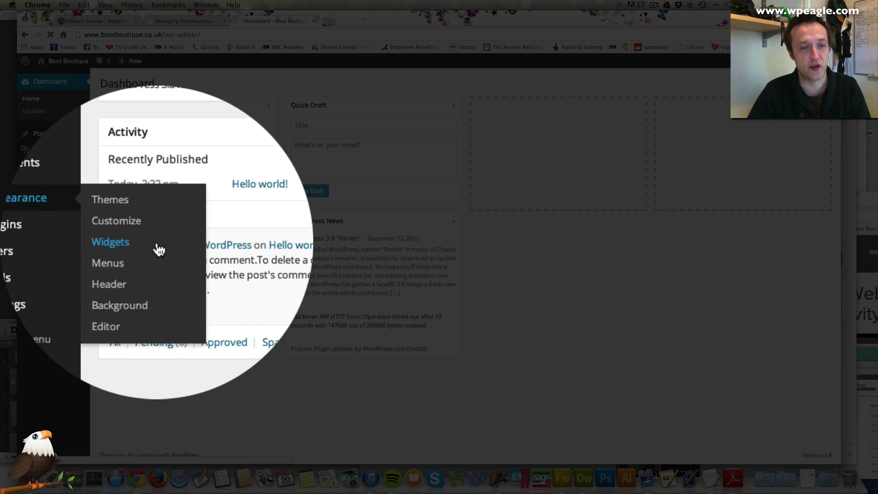
pyautogui.click(158, 249)
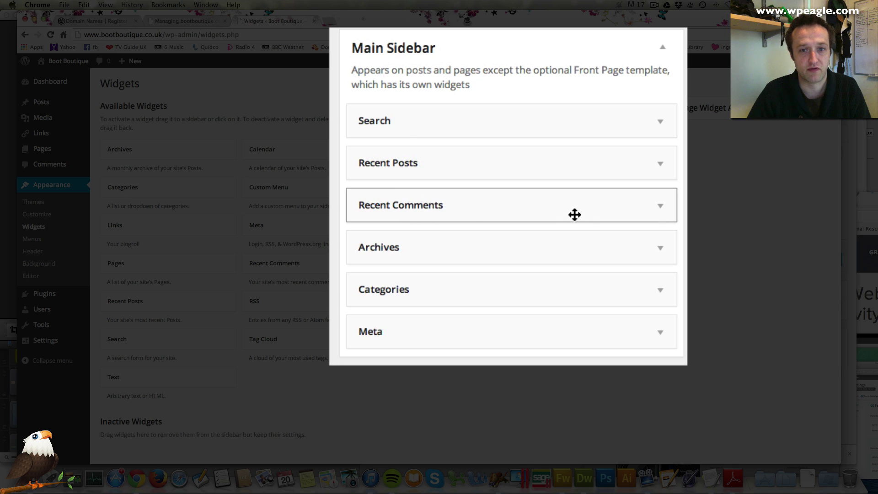
# Step: Delete the Recent Comments and Archives widgets from the Main Sidebar
pyautogui.click(659, 210)
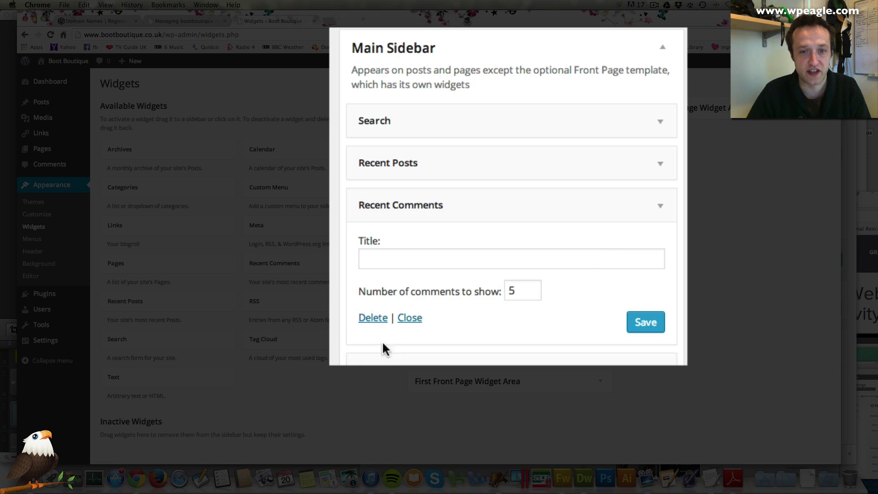
pyautogui.click(374, 319)
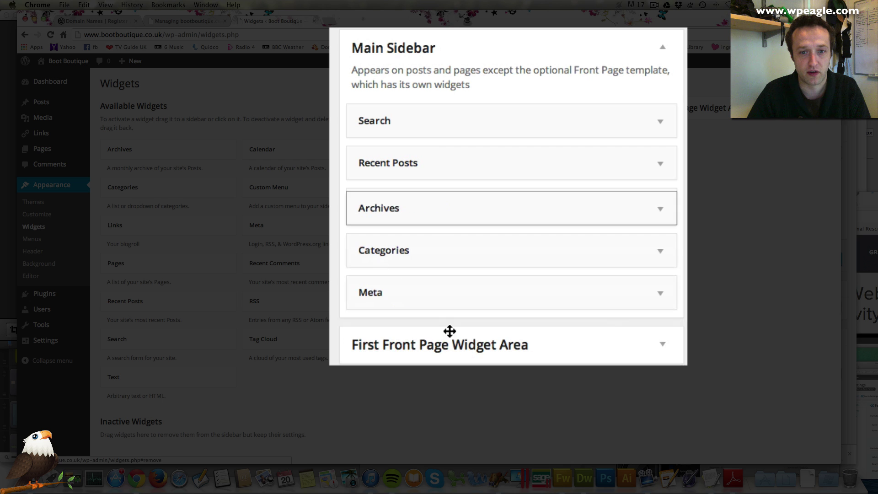
pyautogui.click(661, 210)
pyautogui.click(372, 330)
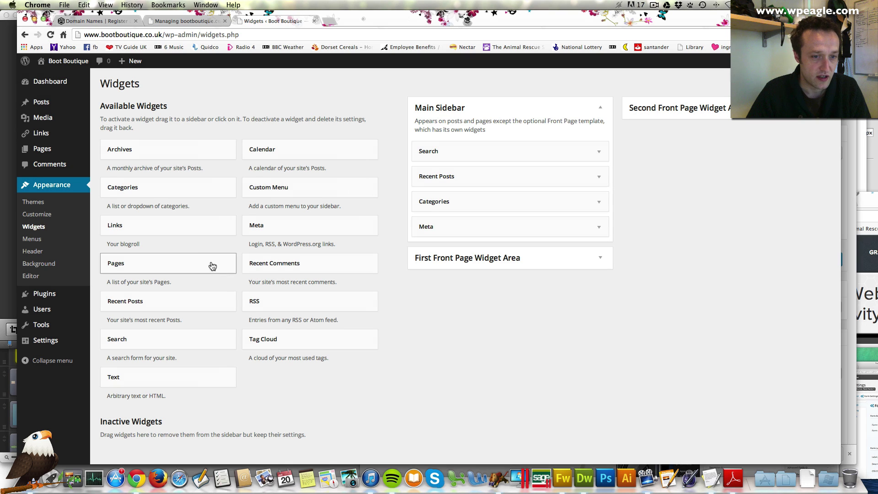
# Step: Add and save a Main Sidebar Text widget titled 'PLEASE BUY OUR BOOTS!' reading 'They are really great!'
pyautogui.moveTo(157, 381); pyautogui.dragTo(469, 178)
pyautogui.click(448, 208)
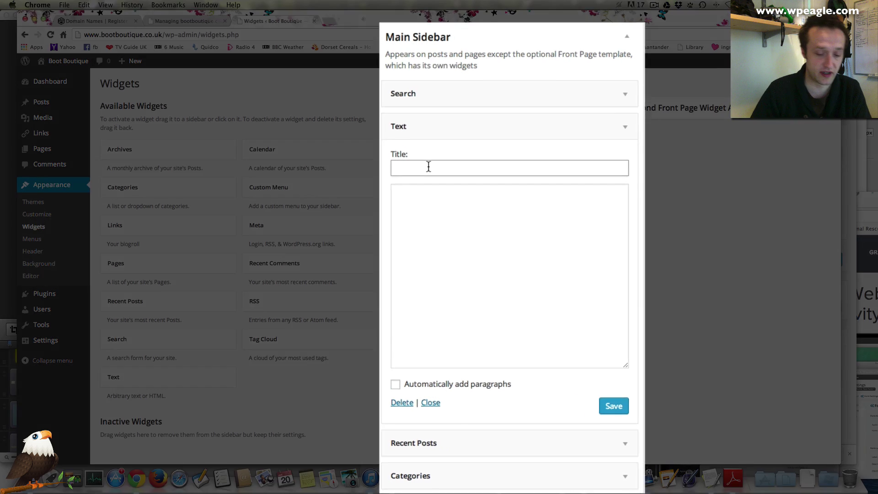
pyautogui.write('B')
pyautogui.write('LEASE')
pyautogui.write(' BUY OUR BOOYTS')
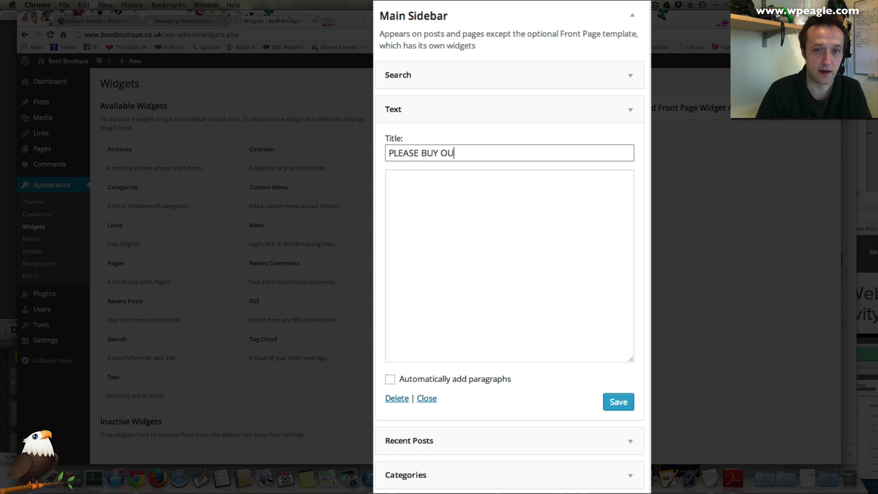
pyautogui.write('TS!')
pyautogui.click(392, 177)
pyautogui.write('They are really great!')
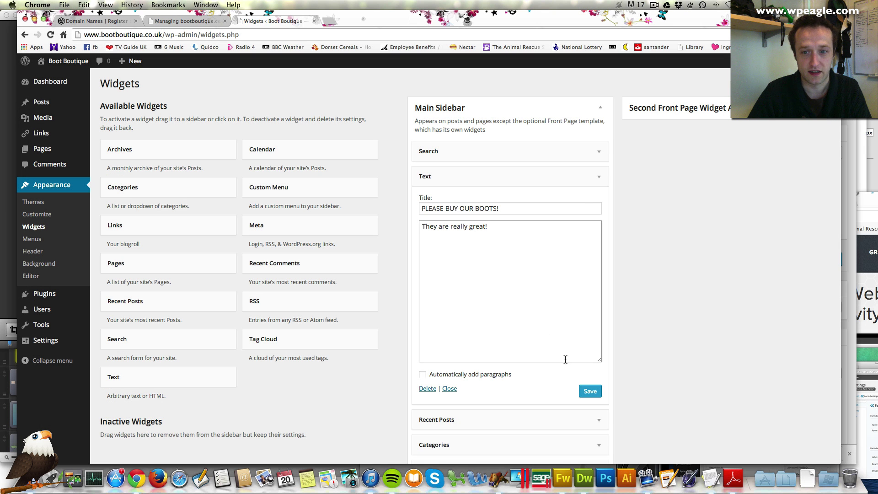
pyautogui.click(590, 391)
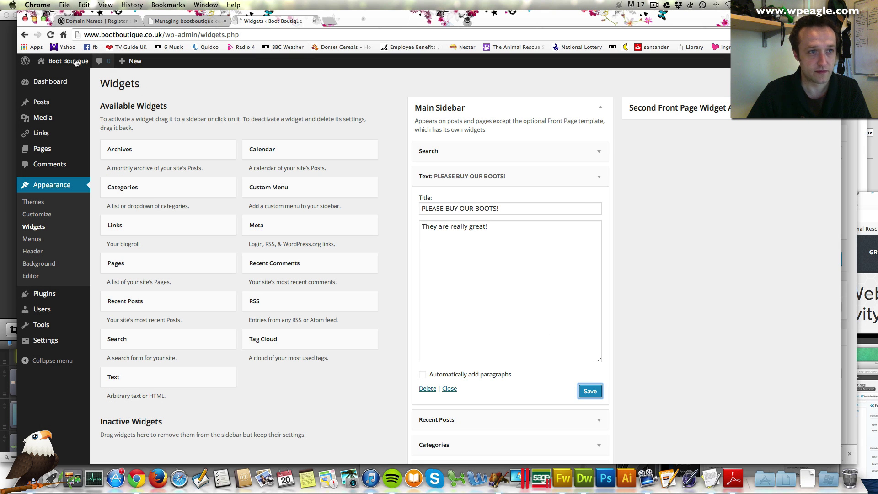
# Step: Check the live site, go to the ABOUT US page and open it in the editor
pyautogui.click(72, 80)
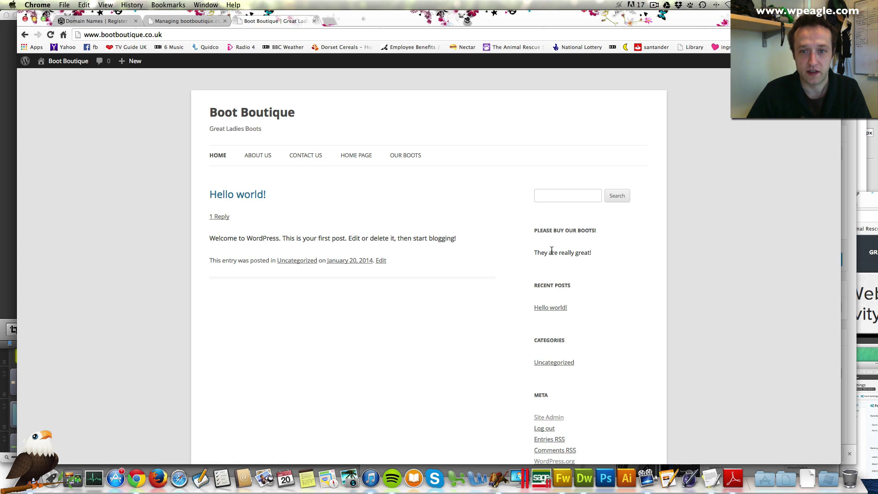
pyautogui.click(259, 157)
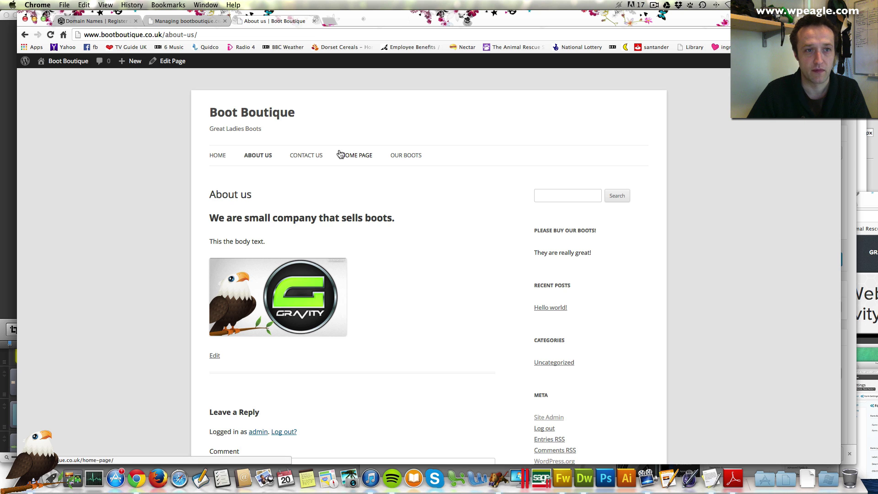
pyautogui.click(171, 63)
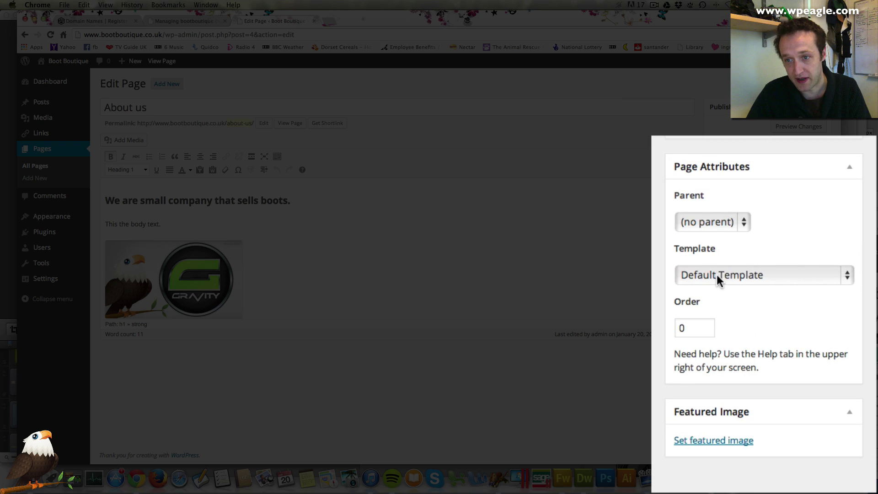
# Step: Give About us the 'Full-width Page Template, No Sidebar' template, update, and view it live
pyautogui.click(717, 275)
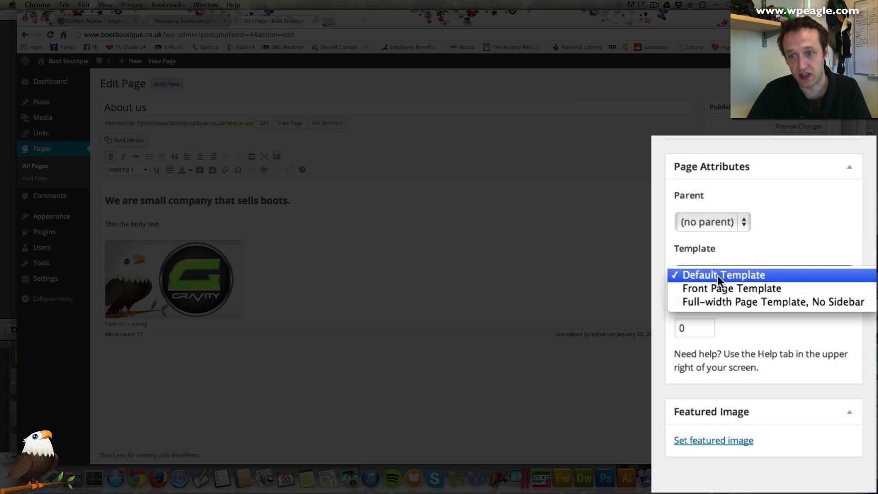
pyautogui.click(726, 306)
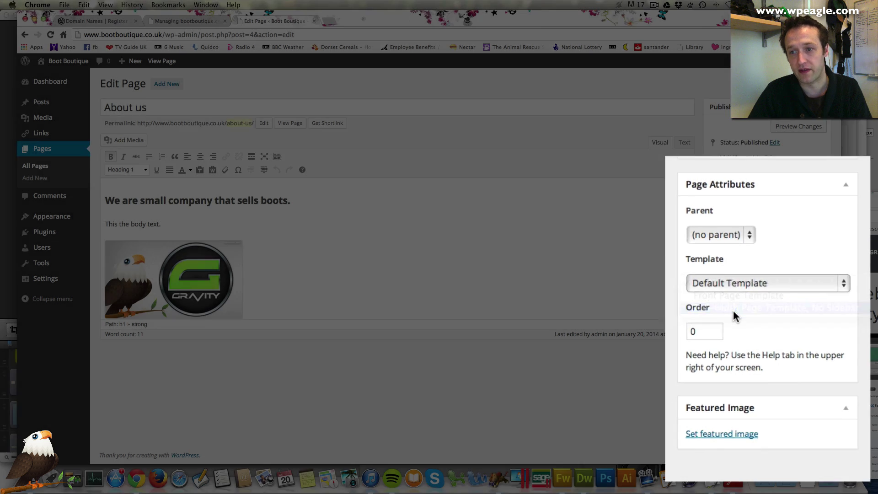
pyautogui.click(780, 298)
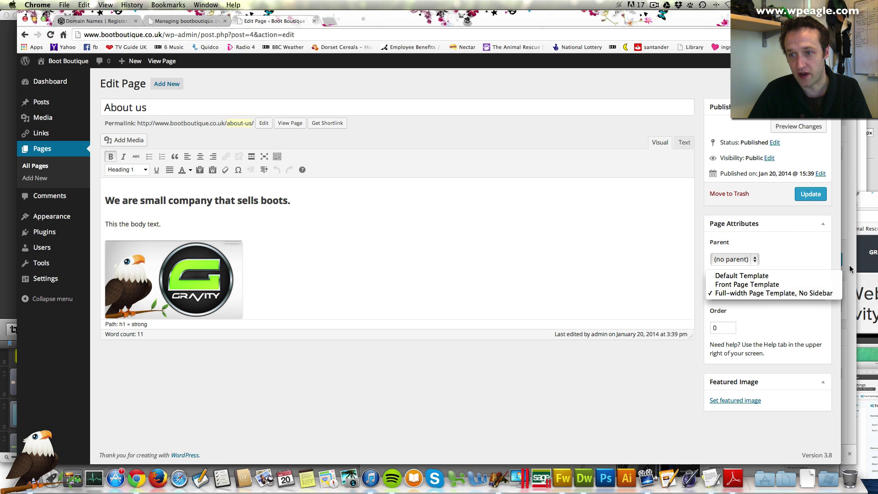
pyautogui.click(779, 233)
pyautogui.click(810, 195)
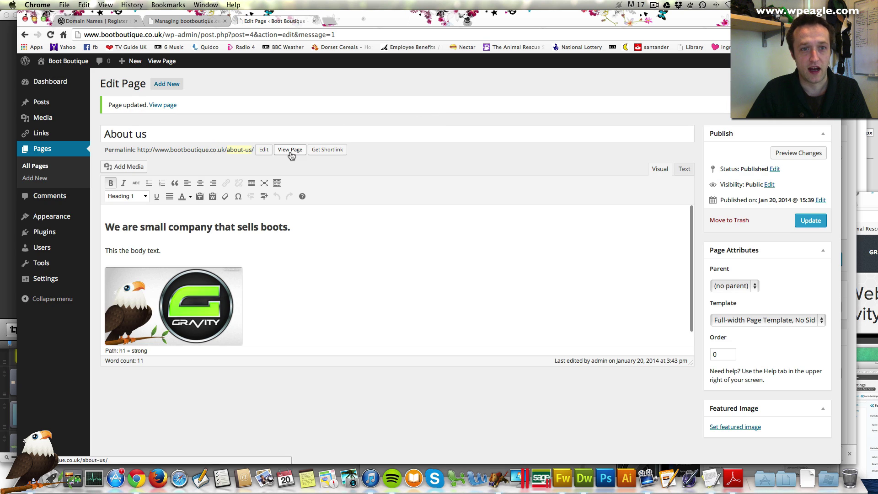
pyautogui.click(291, 151)
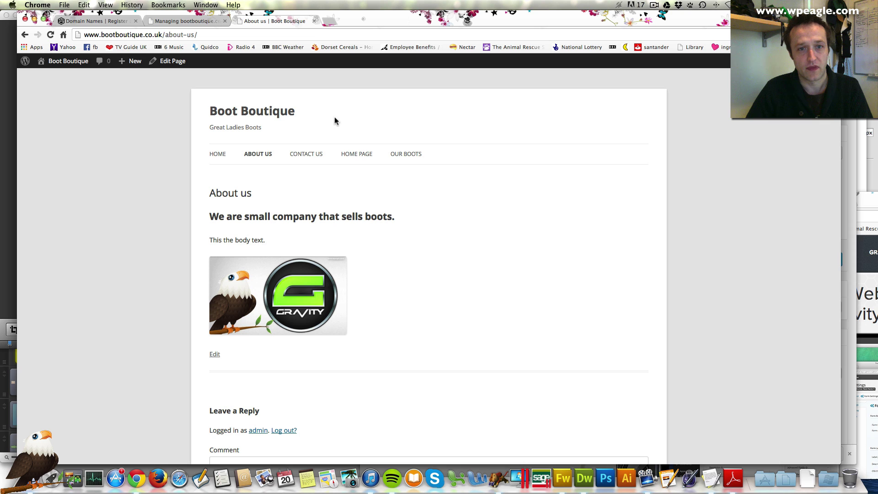
# Step: Browse the HOME PAGE and HOME pages on the live site, then edit Home Page
pyautogui.click(359, 158)
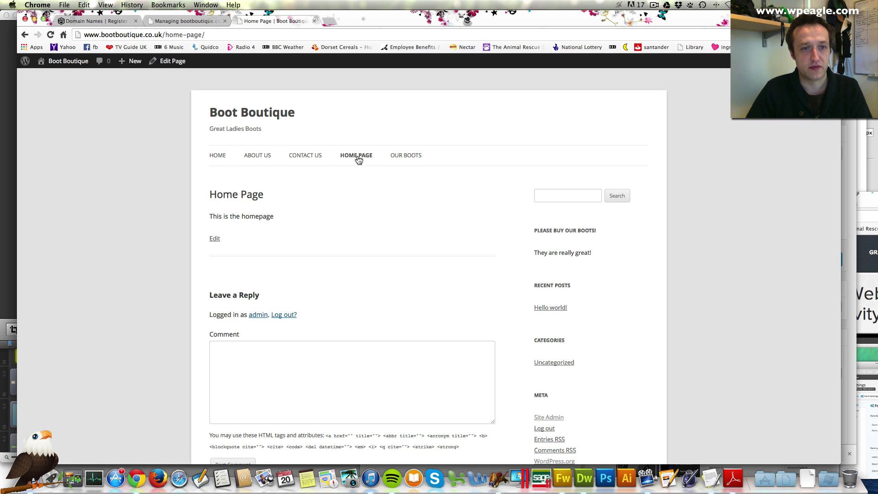
pyautogui.click(221, 157)
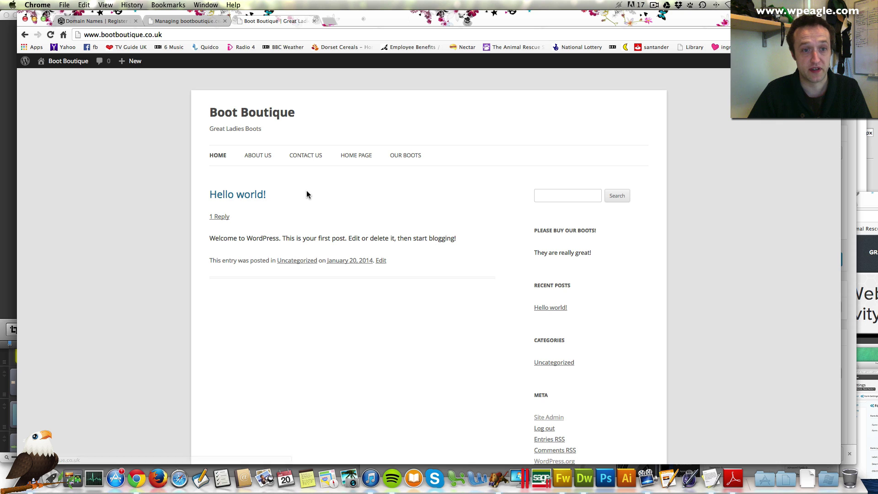
pyautogui.scroll(-1, 286, 338)
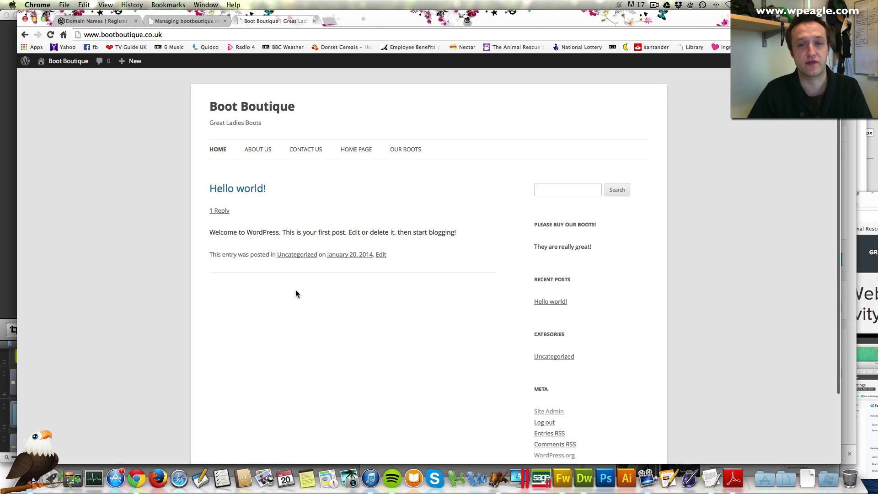
pyautogui.scroll(1, 296, 293)
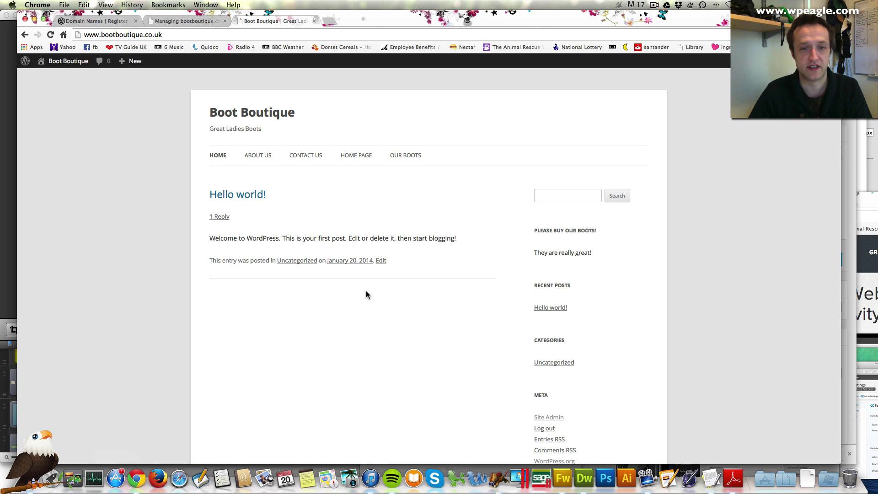
pyautogui.click(356, 156)
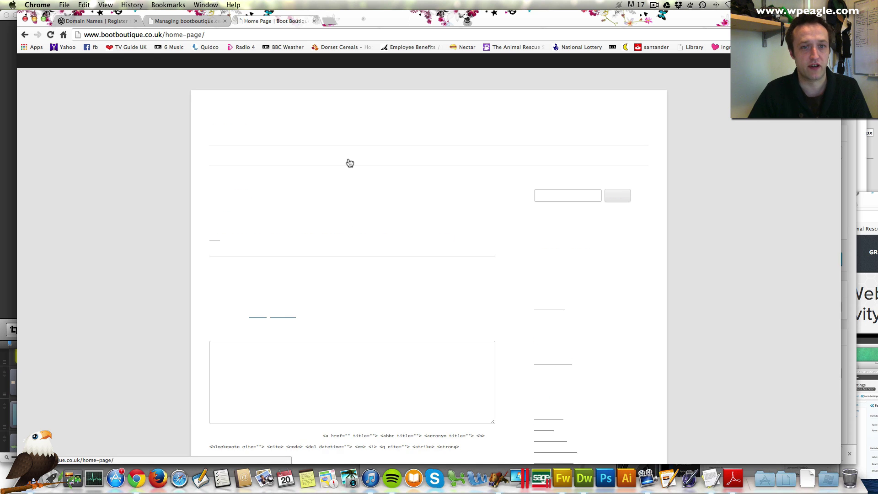
pyautogui.click(172, 61)
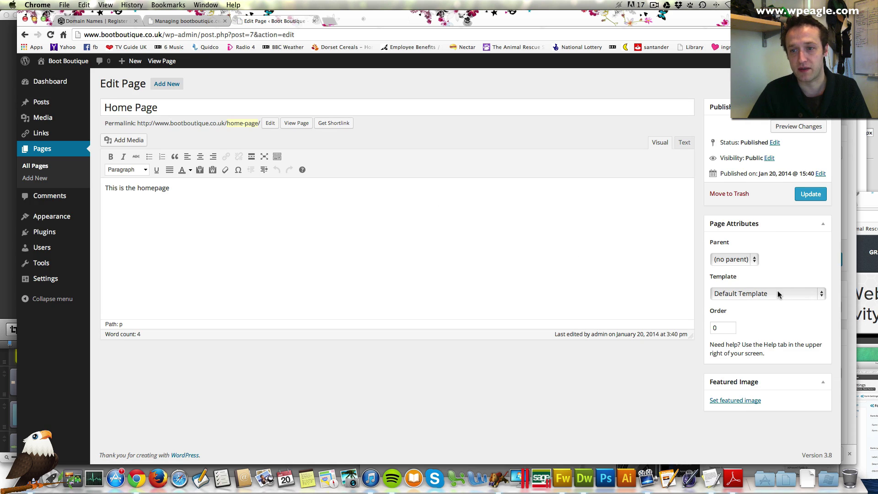
# Step: Set the Home Page template to Front Page Template, update, and view it live
pyautogui.click(778, 293)
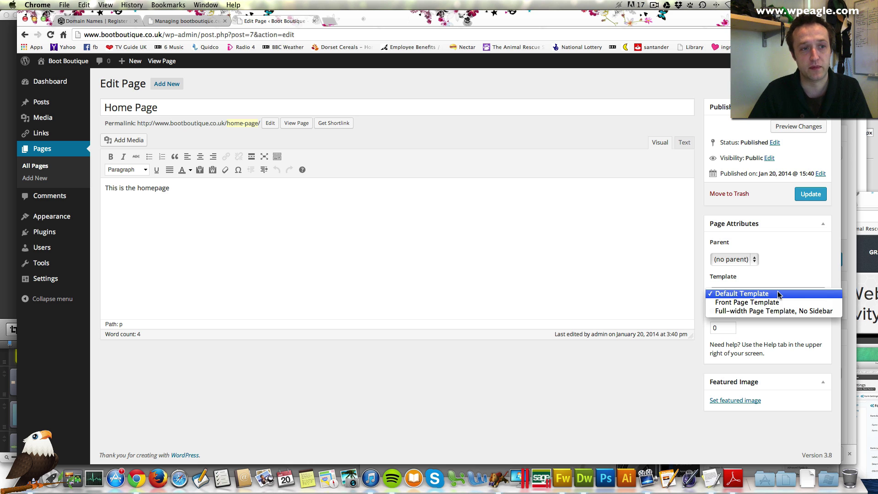
pyautogui.click(770, 309)
pyautogui.click(768, 295)
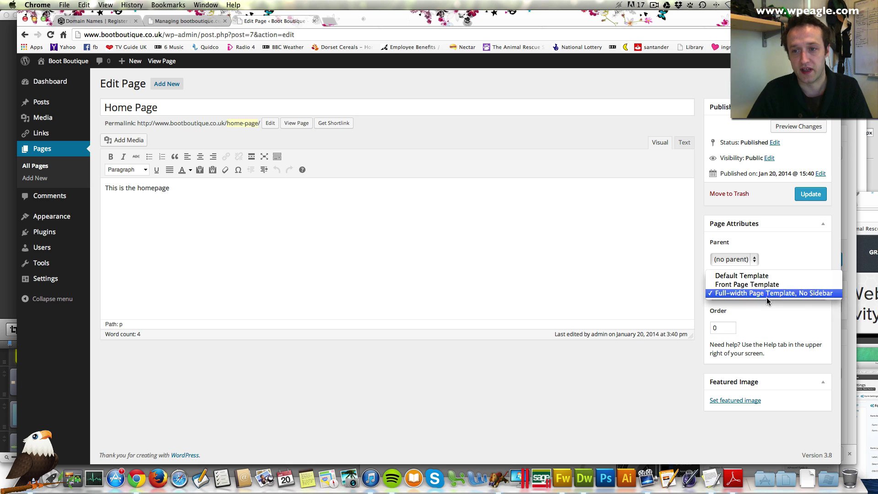
pyautogui.click(771, 284)
pyautogui.click(813, 194)
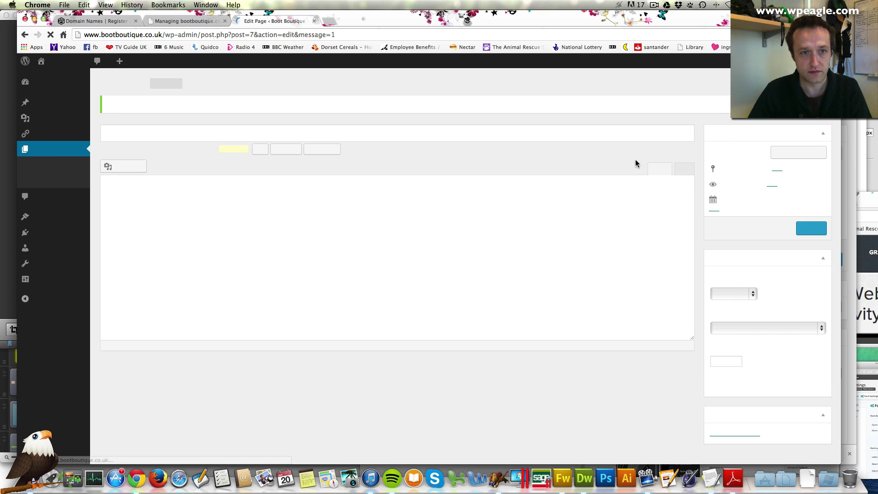
pyautogui.click(296, 150)
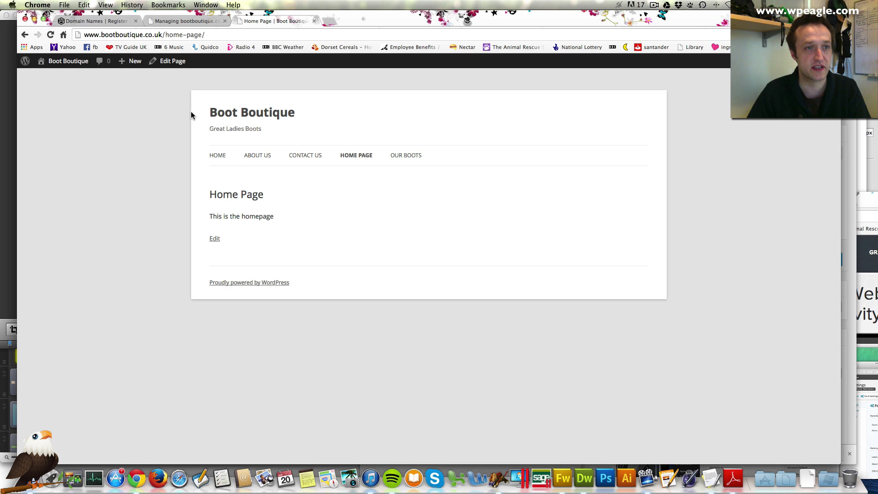
# Step: In Reading settings, set a static front page of Home Page, save, and visit the site
pyautogui.click(68, 80)
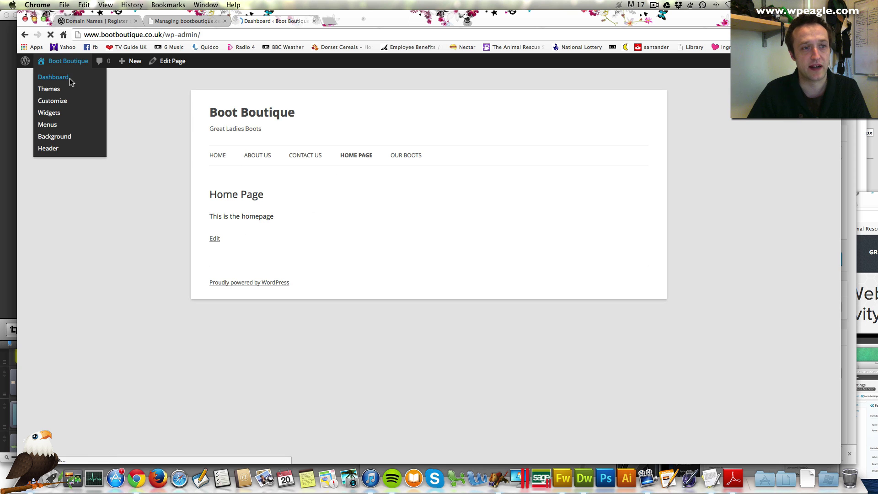
pyautogui.moveTo(65, 228)
pyautogui.moveTo(48, 278)
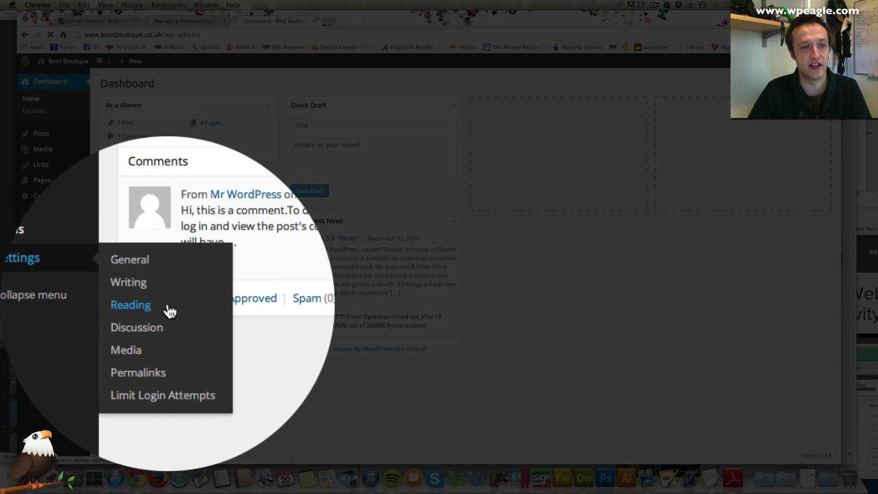
pyautogui.click(133, 303)
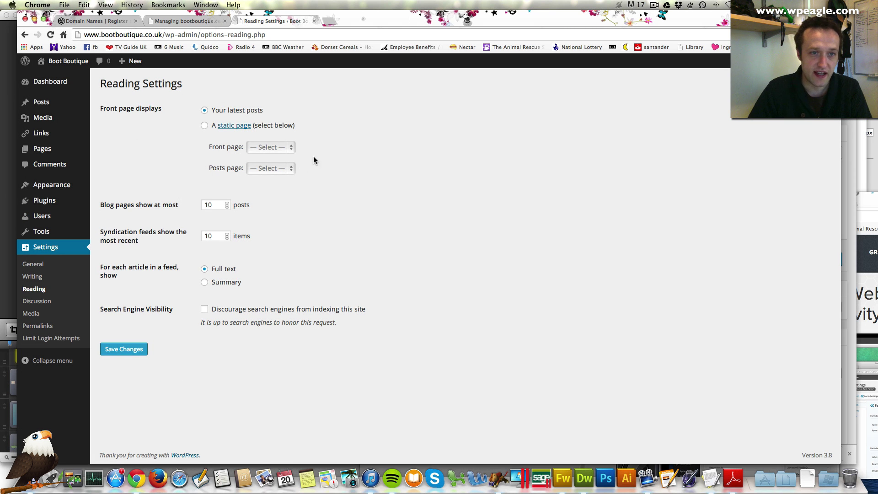
pyautogui.click(204, 125)
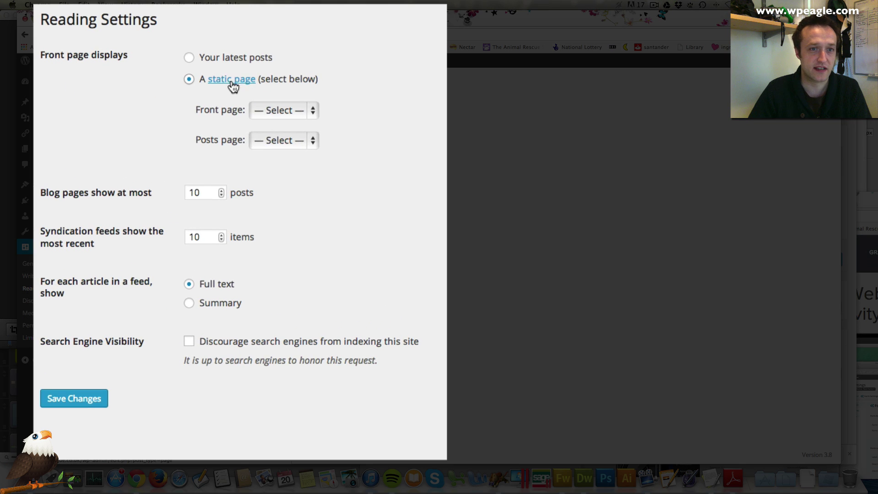
pyautogui.click(305, 112)
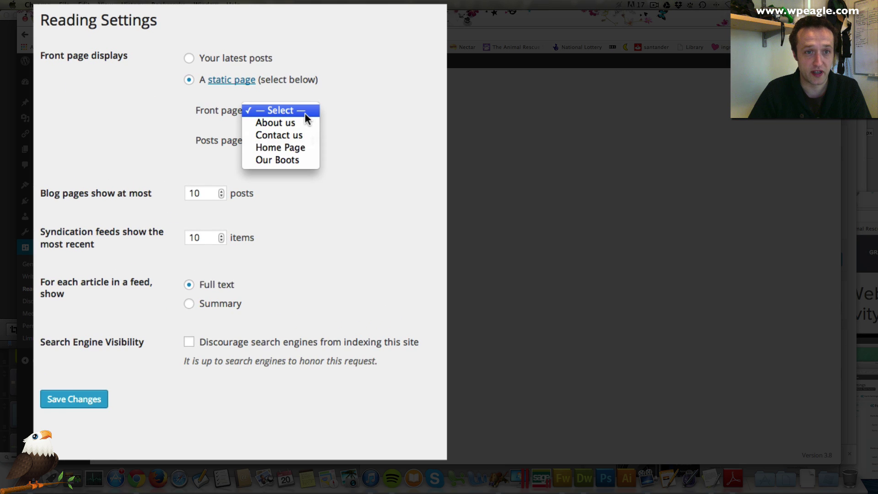
pyautogui.click(295, 147)
pyautogui.click(50, 402)
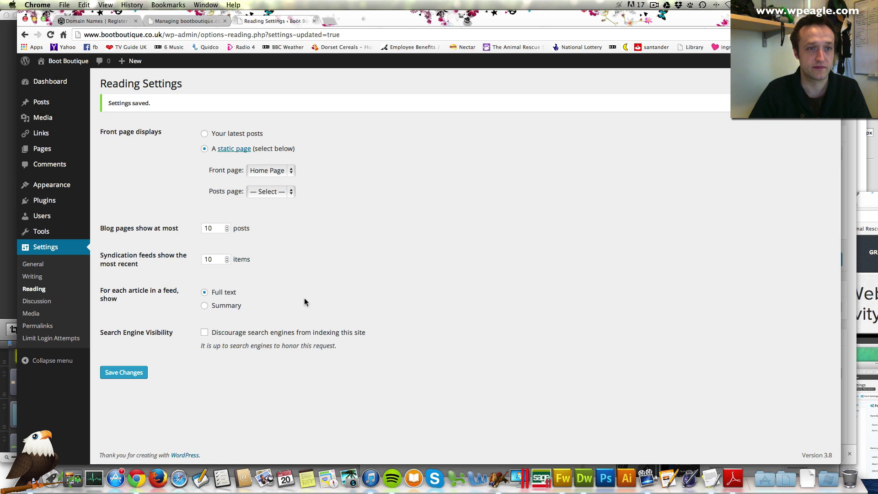
pyautogui.click(73, 61)
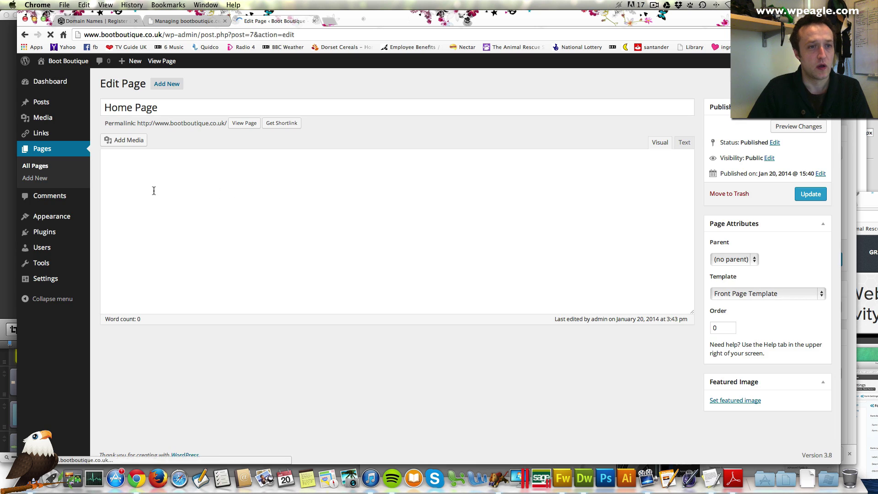
# Step: Open the Widgets screen and expand the First and Second Front Page Widget Areas
pyautogui.moveTo(56, 218)
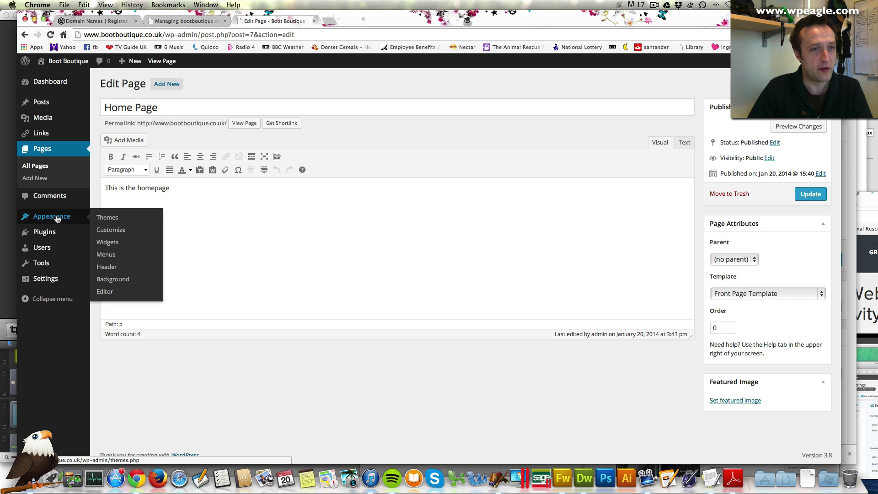
pyautogui.click(121, 250)
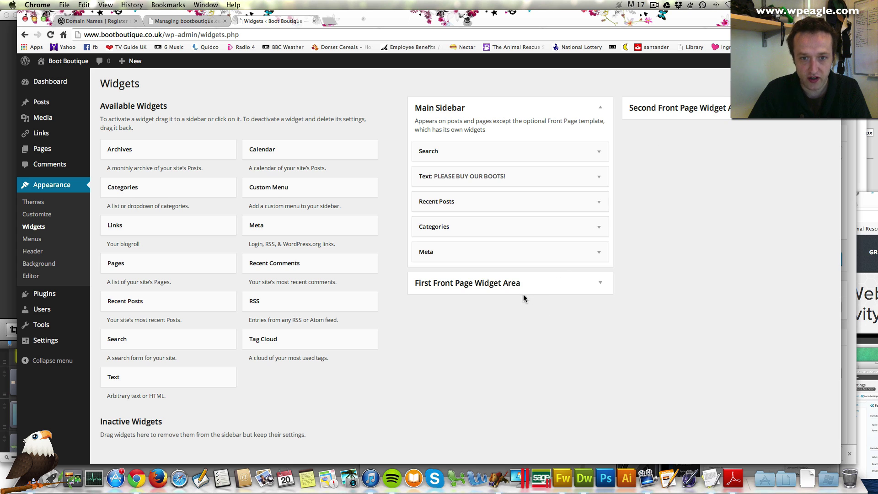
pyautogui.click(597, 283)
pyautogui.click(819, 107)
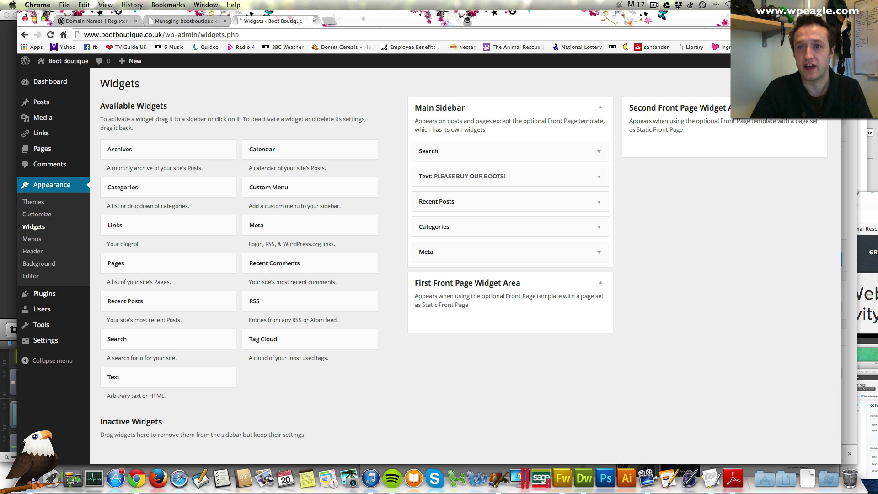
# Step: Add and save an Excellent Boots text widget about bargain boots in the First Front Page area
pyautogui.moveTo(114, 376); pyautogui.dragTo(499, 307)
pyautogui.click(452, 359)
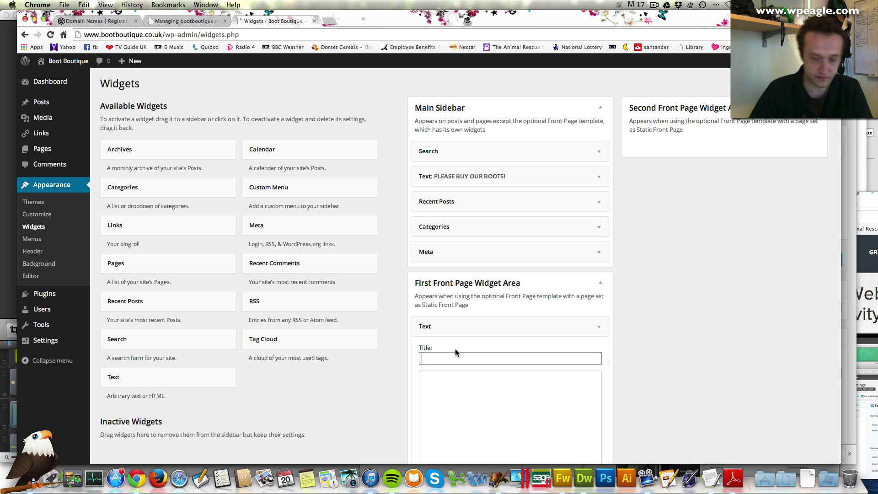
pyautogui.write('Excellent')
pyautogui.click(476, 387)
pyautogui.write('Bargain boots at great preices')
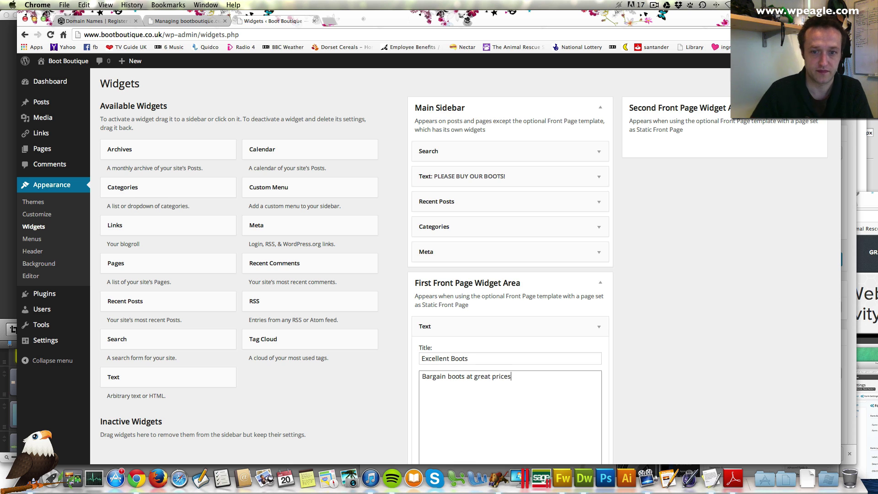
pyautogui.scroll(-5, 516, 388)
pyautogui.click(590, 429)
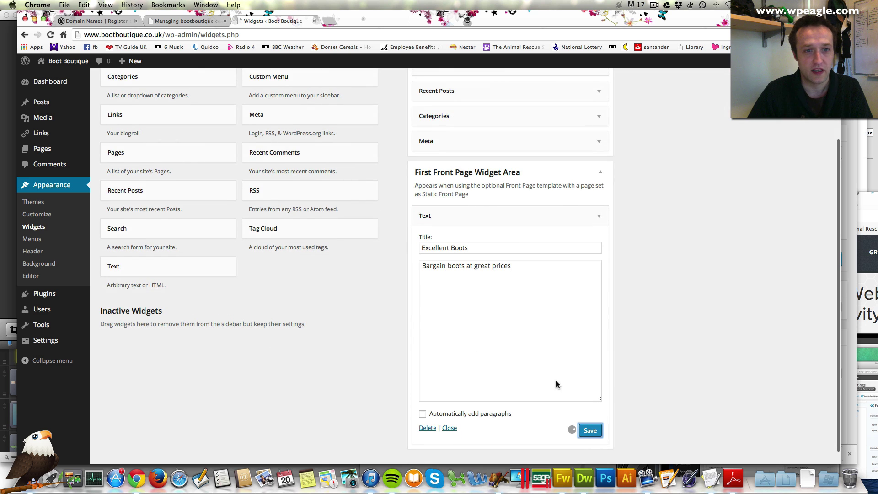
pyautogui.scroll(5, 571, 343)
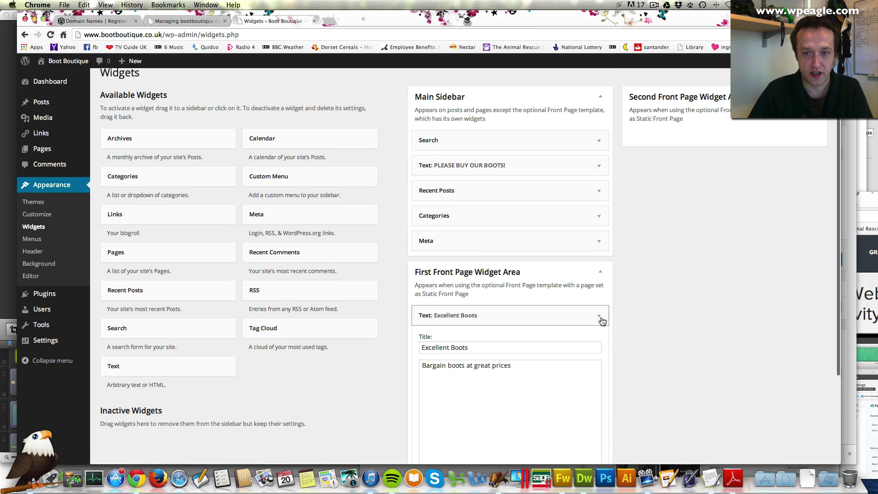
pyautogui.click(599, 315)
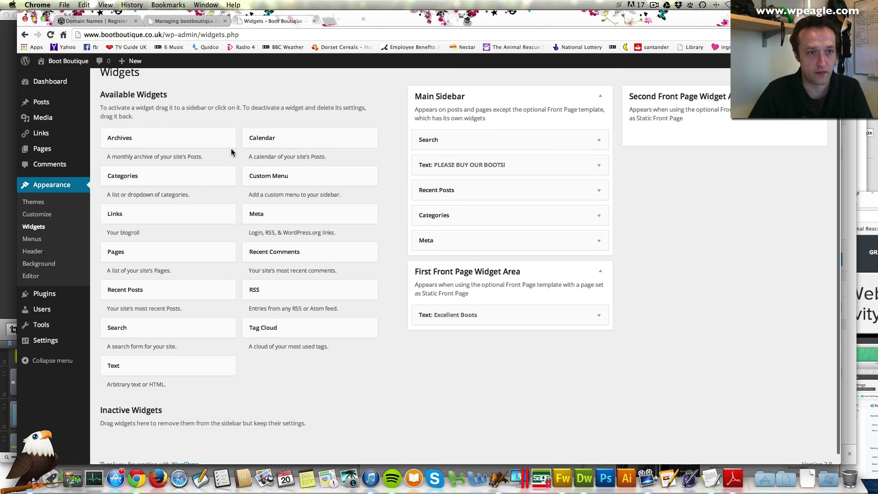
# Step: Add Recent Posts to the first area and Links to the second, save both, and view the site
pyautogui.moveTo(172, 292); pyautogui.dragTo(490, 339)
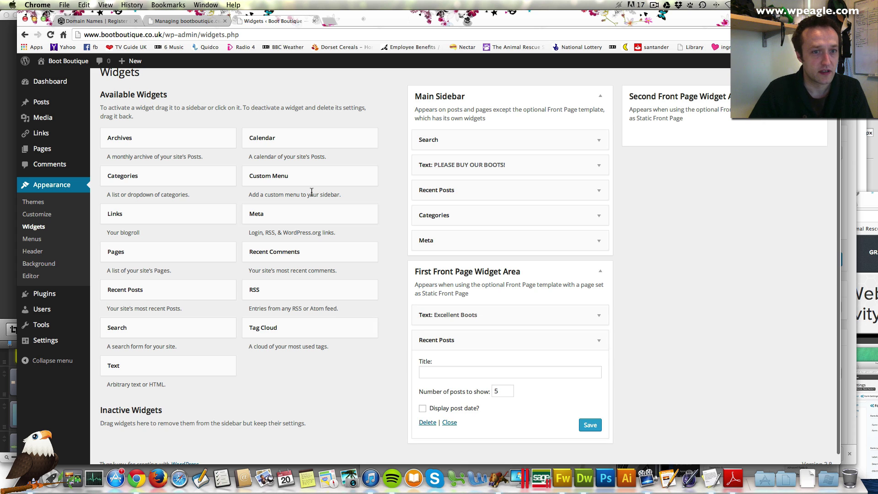
pyautogui.moveTo(175, 218); pyautogui.dragTo(716, 138)
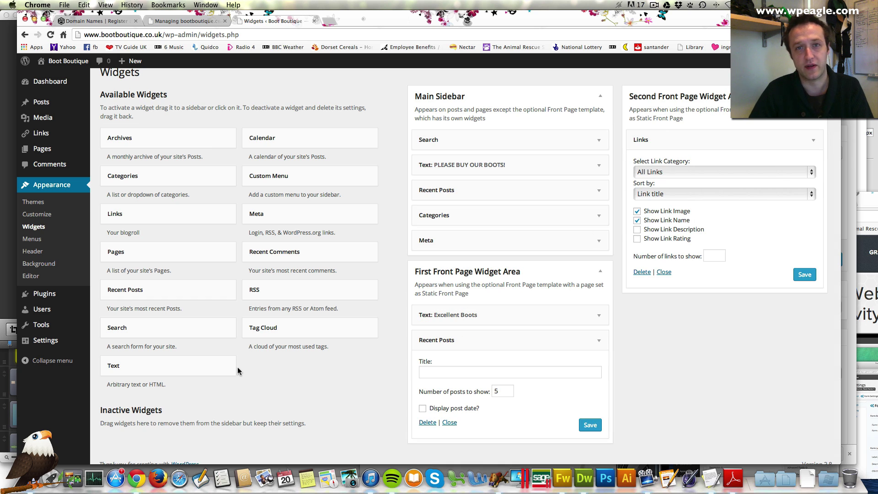
pyautogui.click(804, 274)
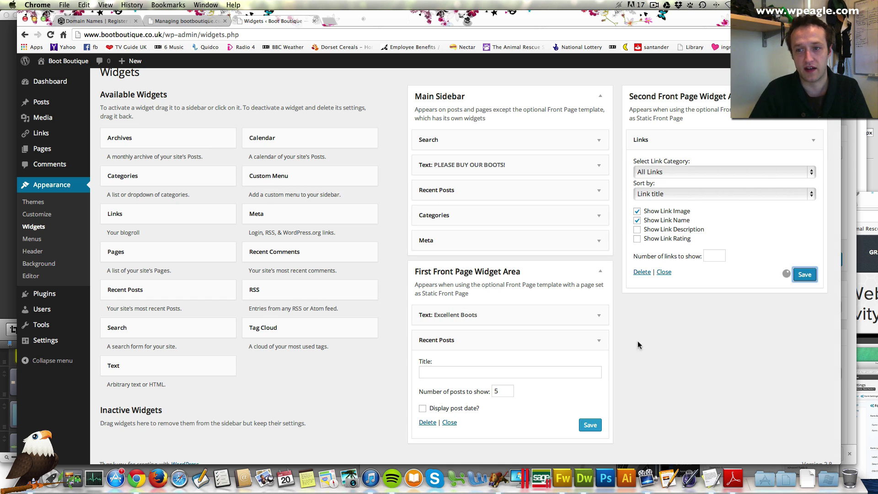
pyautogui.click(590, 424)
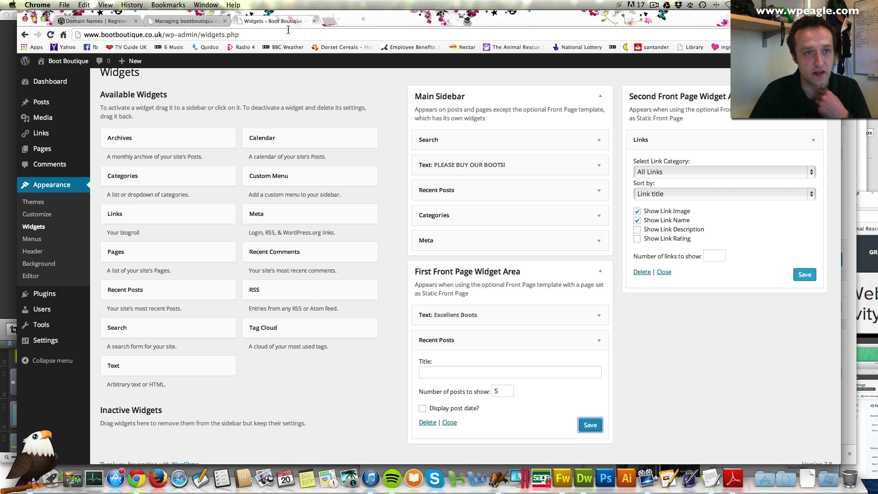
pyautogui.click(55, 77)
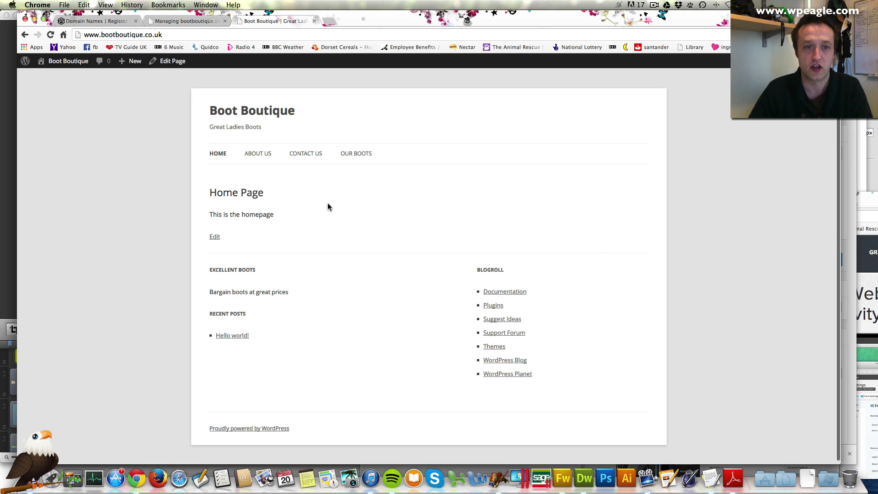
pyautogui.scroll(-1, 328, 207)
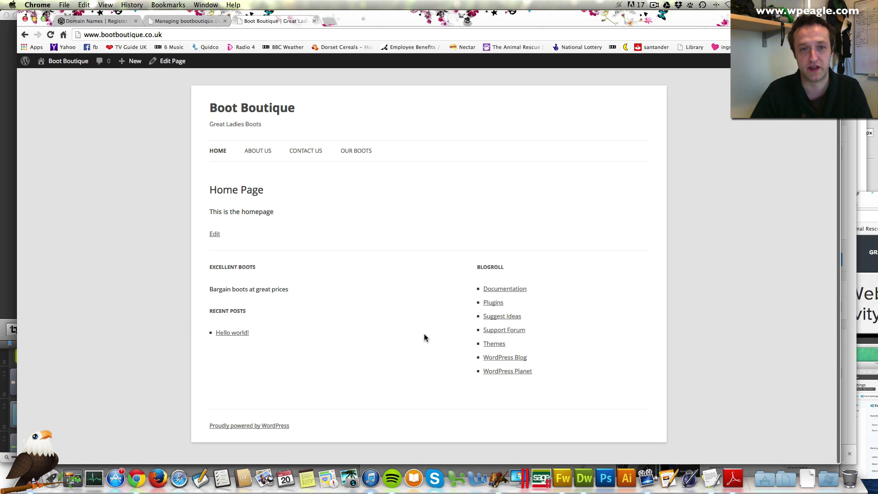
pyautogui.scroll(1, 421, 336)
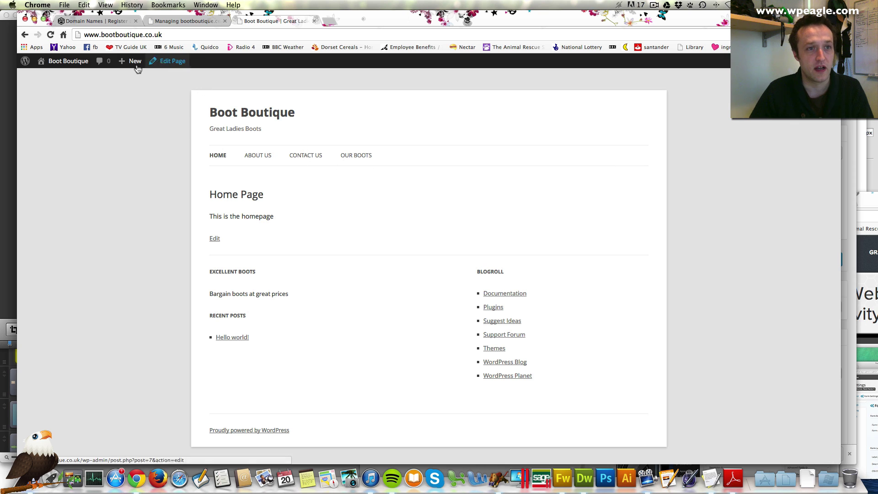
# Step: In Appearance > Menus, rename the Home Page menu item to Home
pyautogui.click(53, 77)
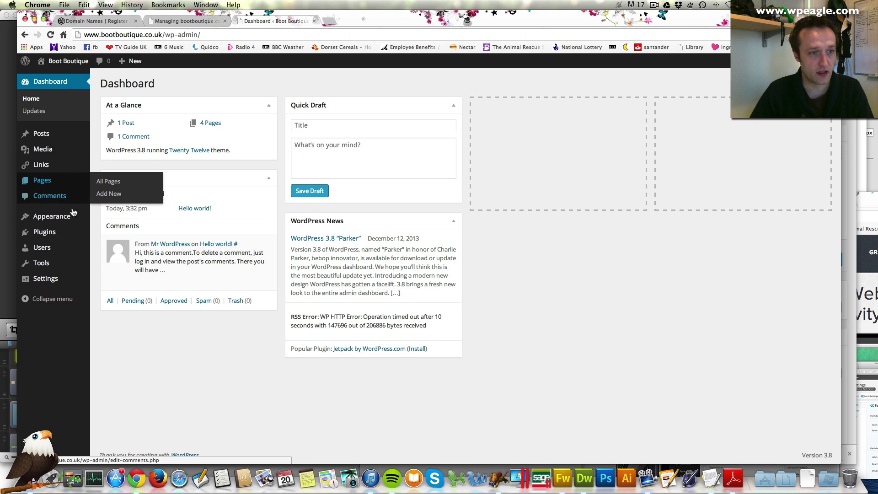
pyautogui.moveTo(72, 217)
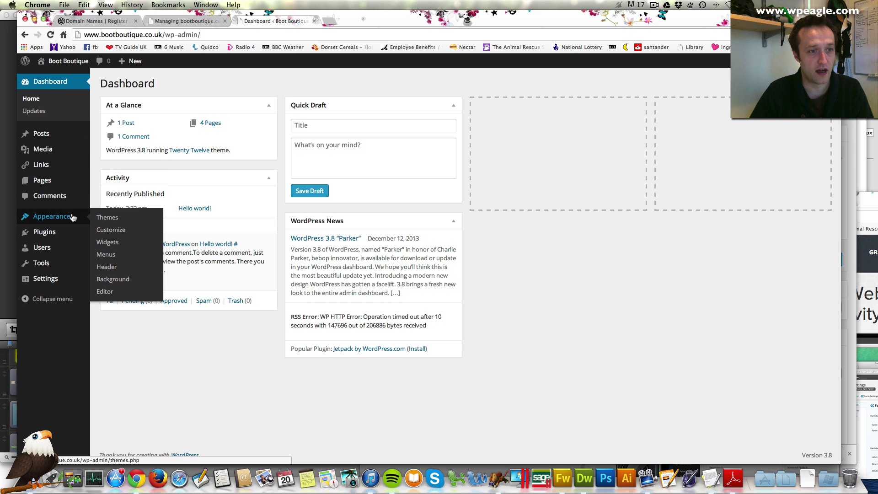
pyautogui.click(136, 261)
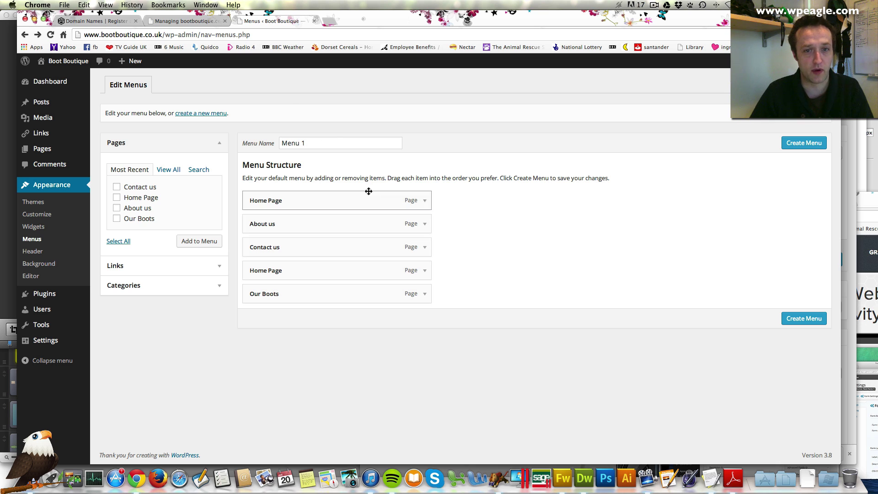
pyautogui.click(425, 200)
pyautogui.moveTo(305, 234); pyautogui.dragTo(268, 232)
pyautogui.press('BackSpace')
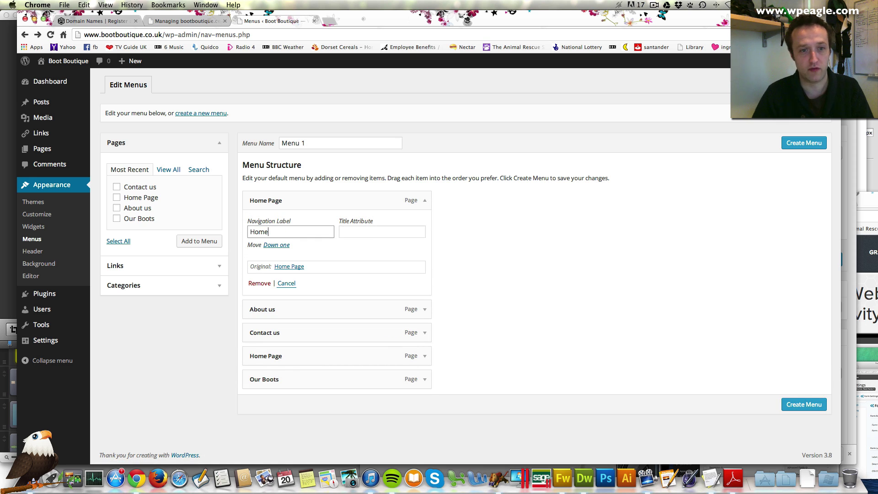
pyautogui.click(426, 201)
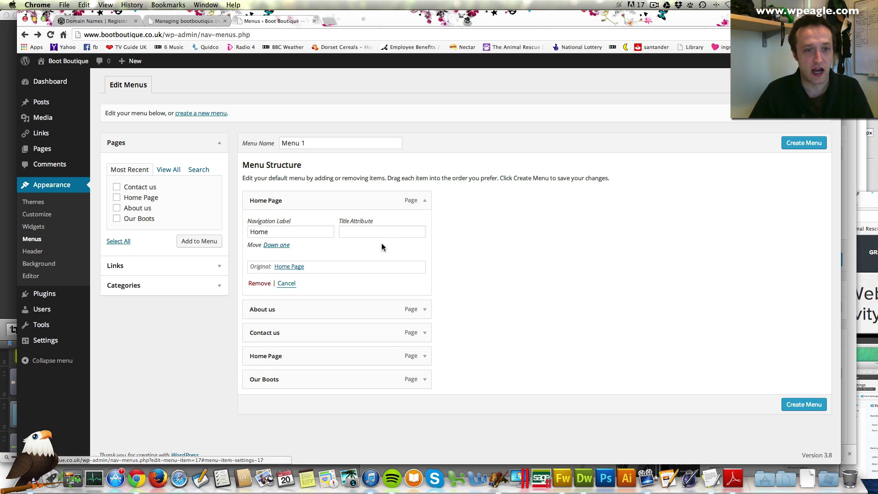
# Step: Order the menu Home, Our Boots, About us, Contact us, drop the duplicate Home Page, and create it
pyautogui.moveTo(333, 382); pyautogui.dragTo(327, 341)
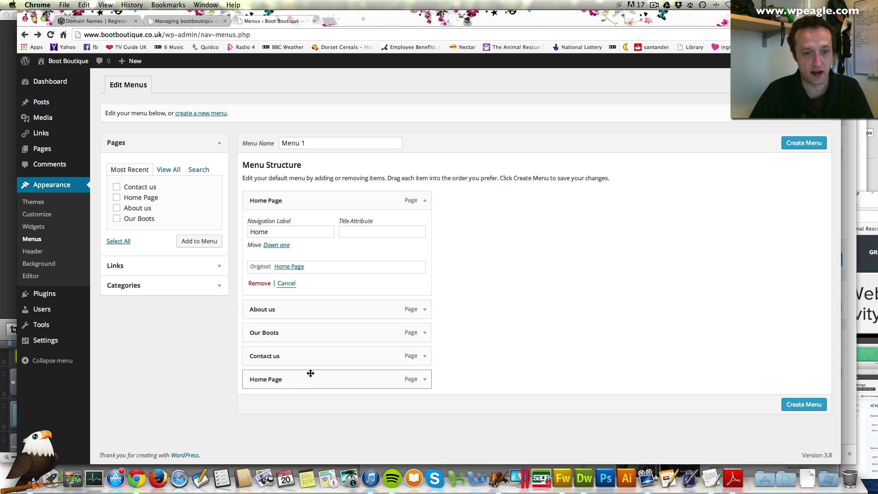
pyautogui.scroll(-1, 427, 382)
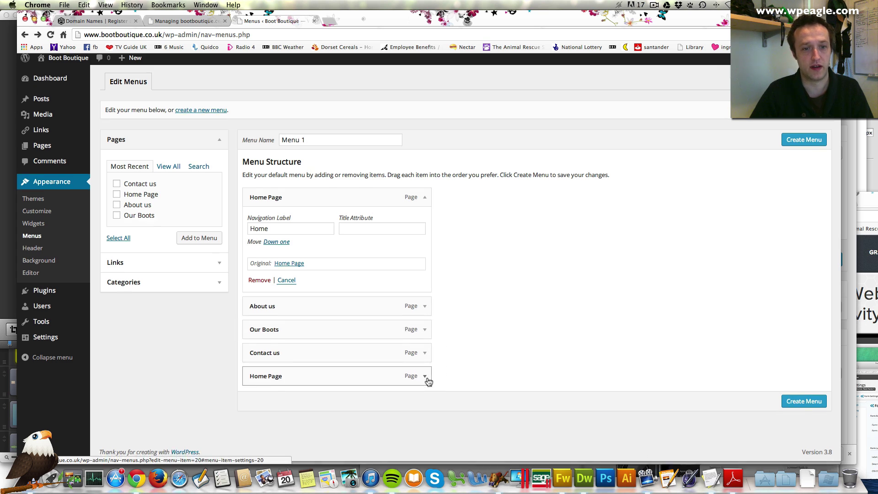
pyautogui.click(425, 376)
pyautogui.scroll(-3, 389, 398)
pyautogui.click(252, 412)
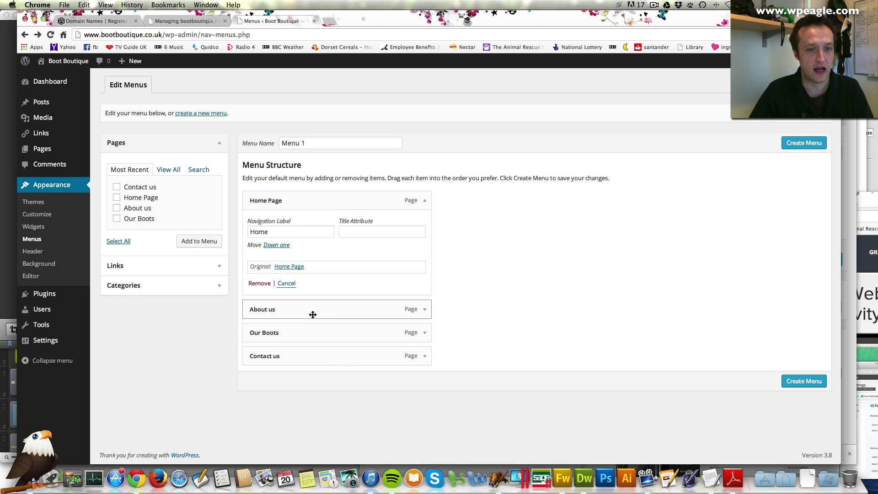
pyautogui.moveTo(310, 314); pyautogui.dragTo(310, 339)
pyautogui.click(788, 143)
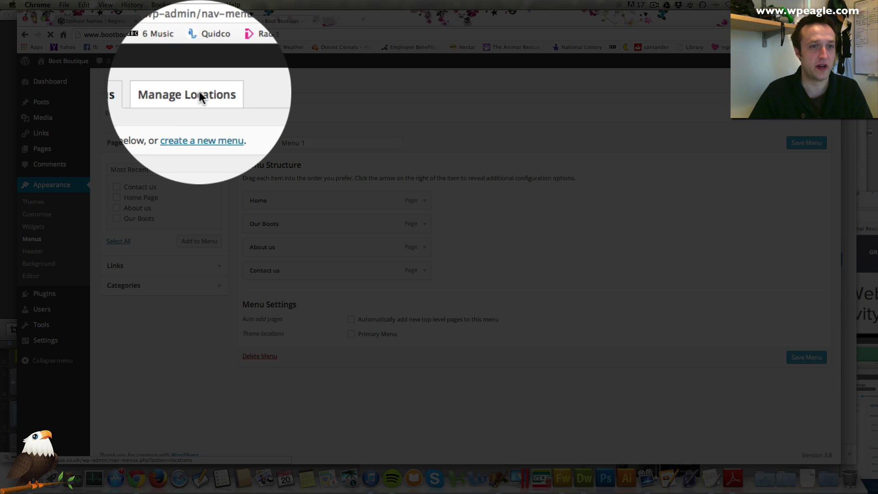
# Step: Assign Menu 1 to the Primary Menu location, save, and view the live site
pyautogui.click(202, 87)
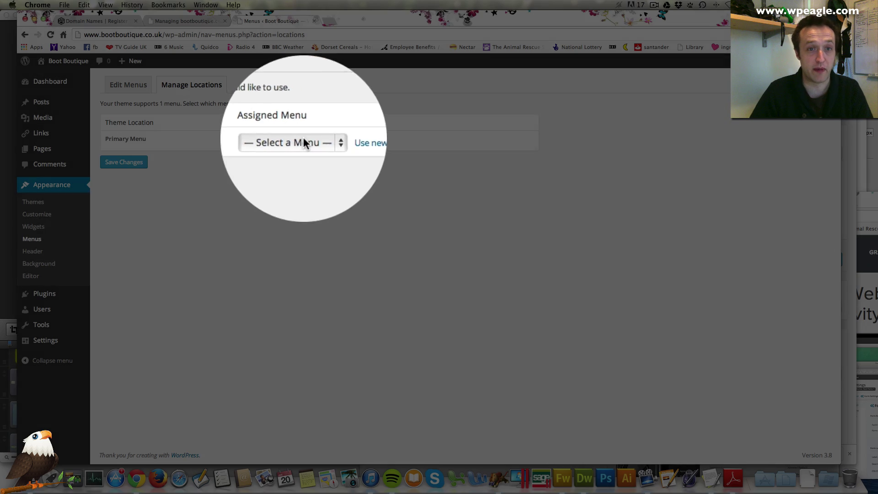
pyautogui.click(302, 142)
pyautogui.click(301, 149)
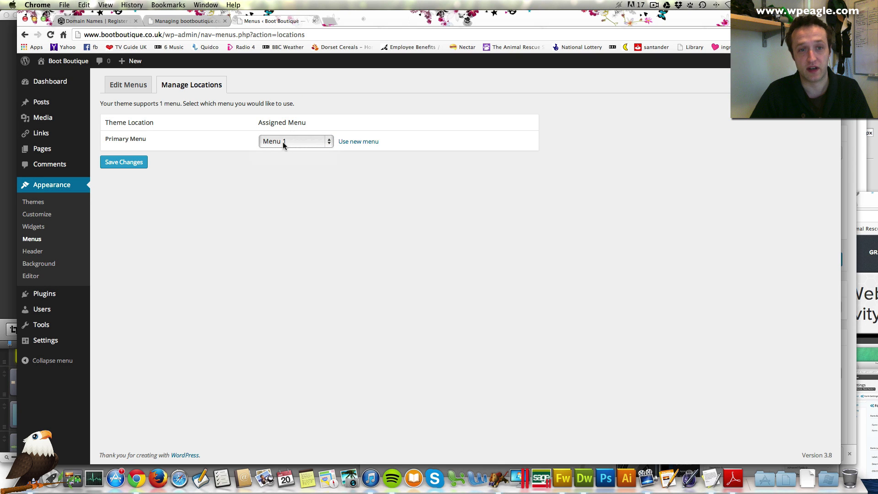
pyautogui.click(135, 163)
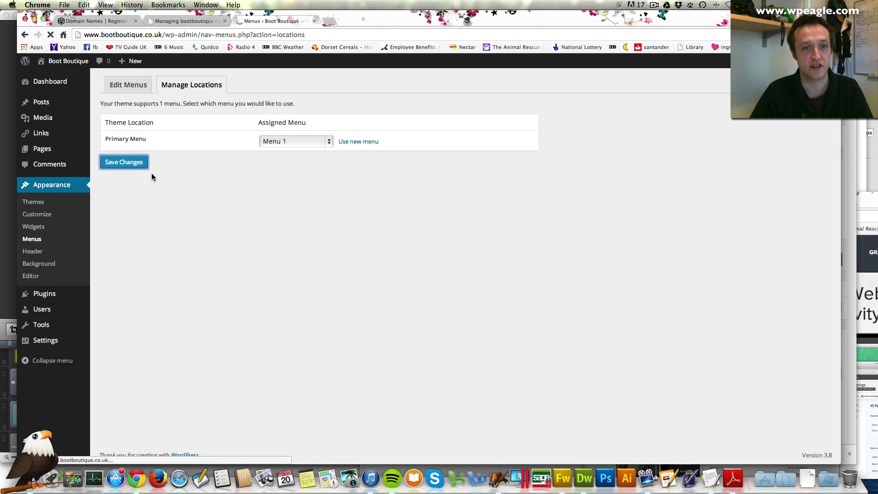
pyautogui.moveTo(75, 61)
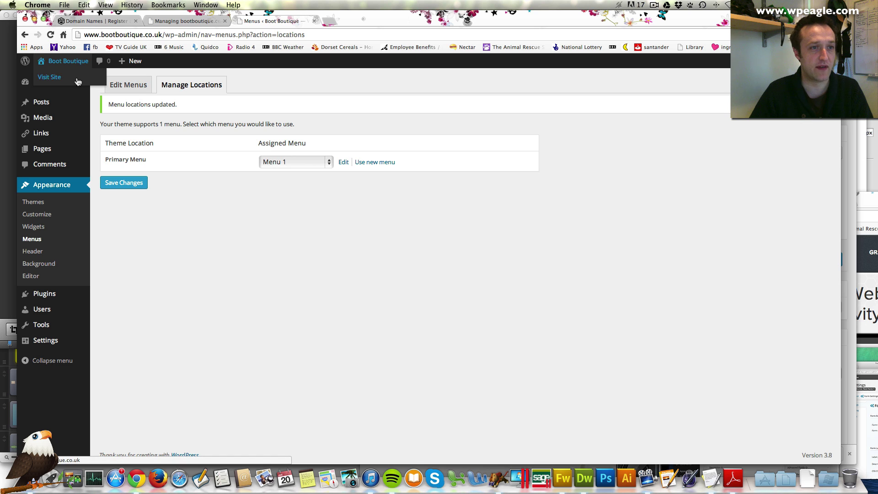
pyautogui.click(77, 81)
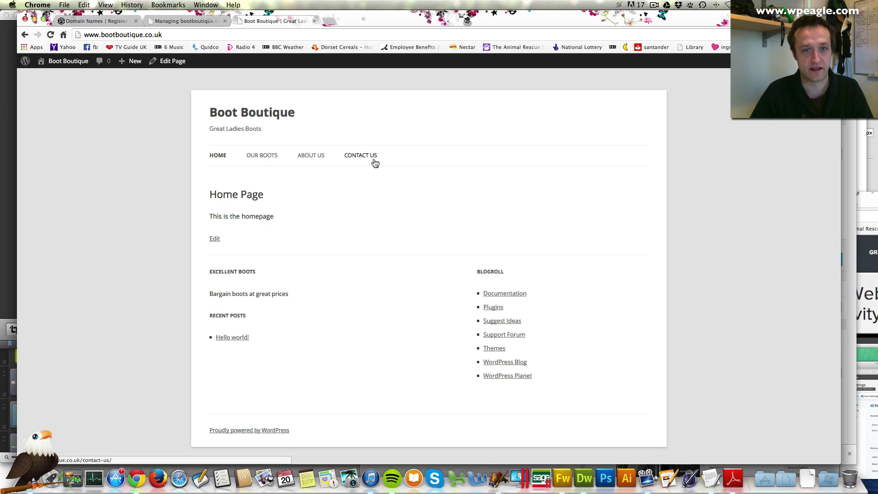